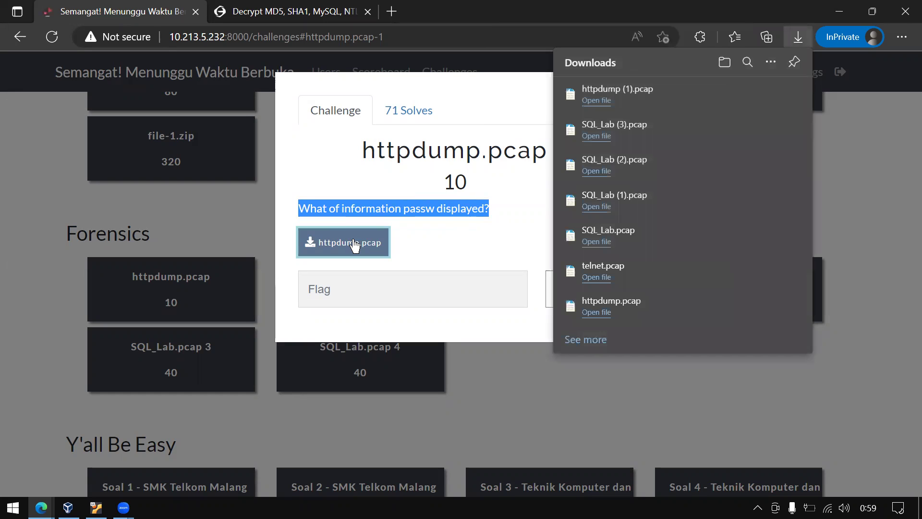
- Open the downloaded httpdump (1).pcap in Wireshark, filter the packets by http and sort them by protocol
{"action": "left_click", "coordinate": [598, 101]}
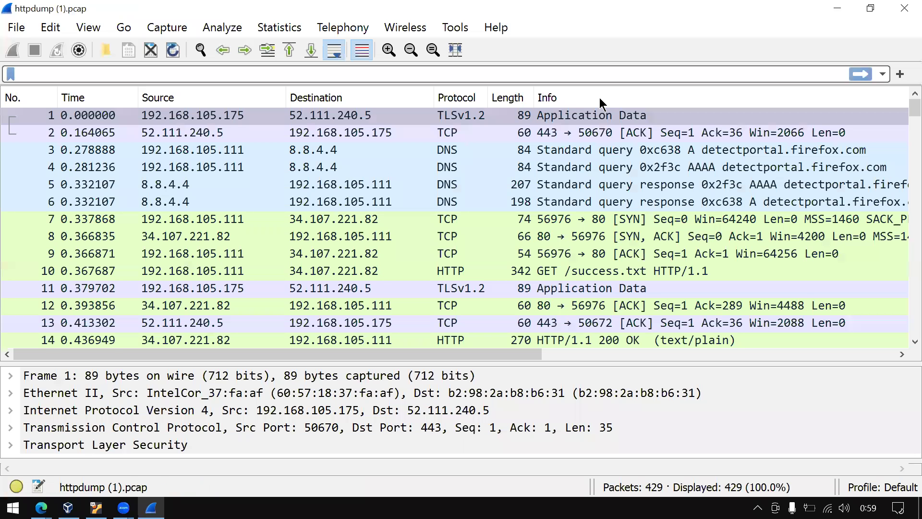
{"action": "left_click", "coordinate": [353, 72]}
{"action": "type", "text": "http"}
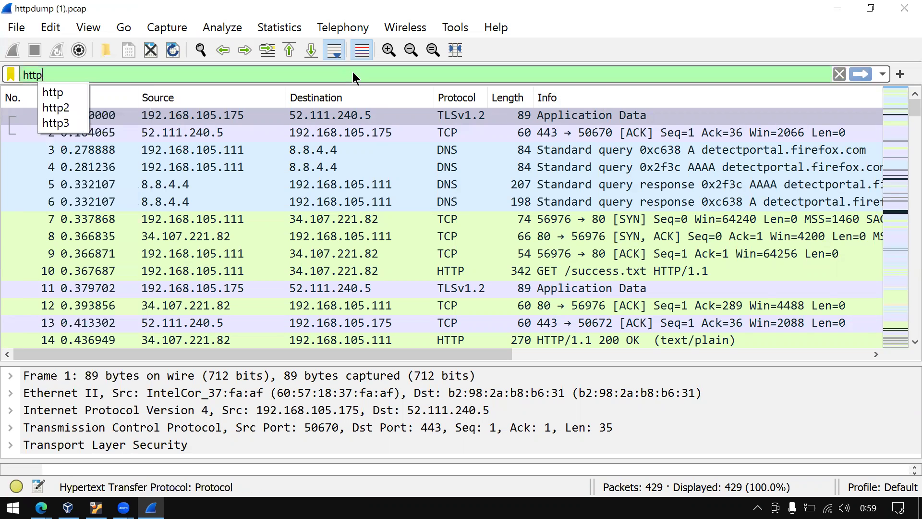
{"action": "left_click", "coordinate": [860, 80]}
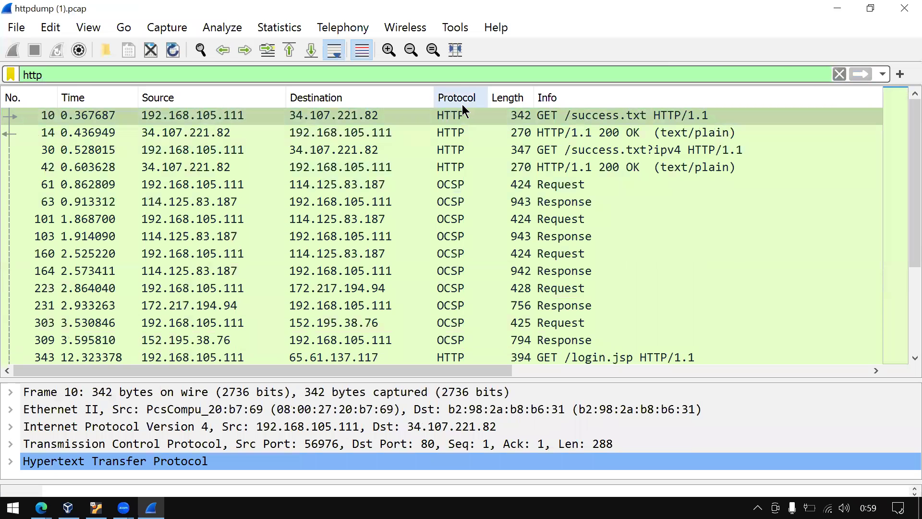
{"action": "left_click", "coordinate": [461, 103]}
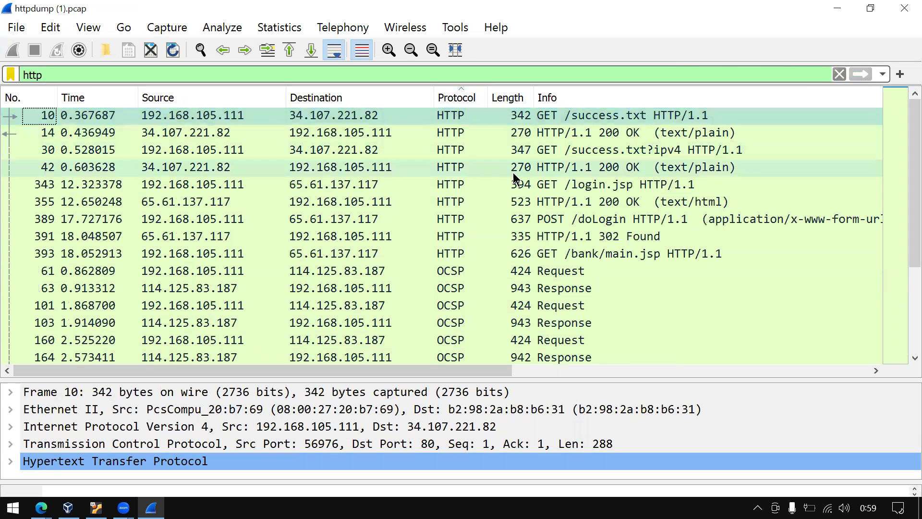
- Follow the HTTP stream of the GET /login.jsp packet
{"action": "left_click", "coordinate": [516, 187]}
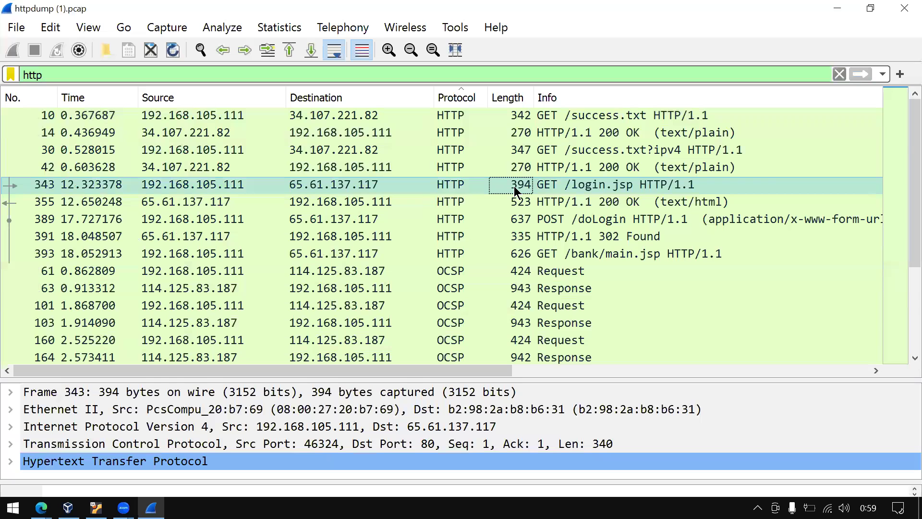
{"action": "right_click", "coordinate": [514, 186]}
{"action": "mouse_move", "coordinate": [559, 242]}
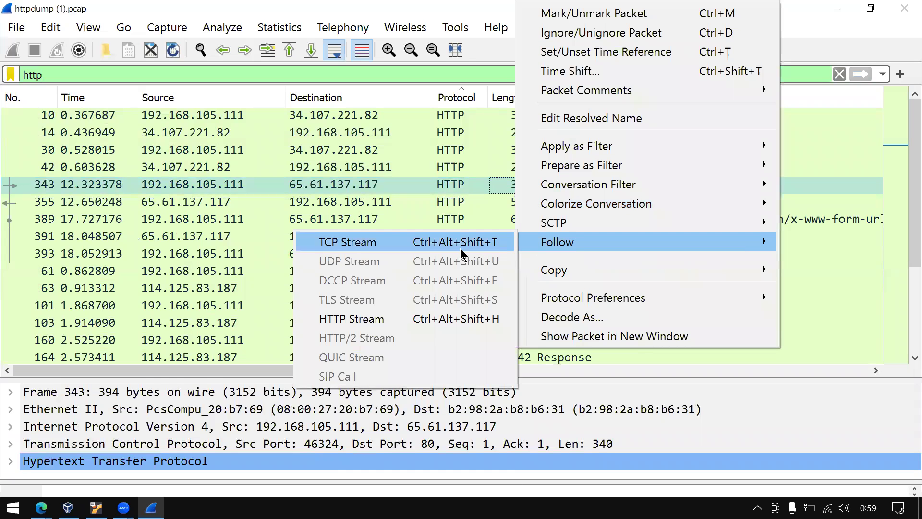
{"action": "left_click", "coordinate": [456, 320]}
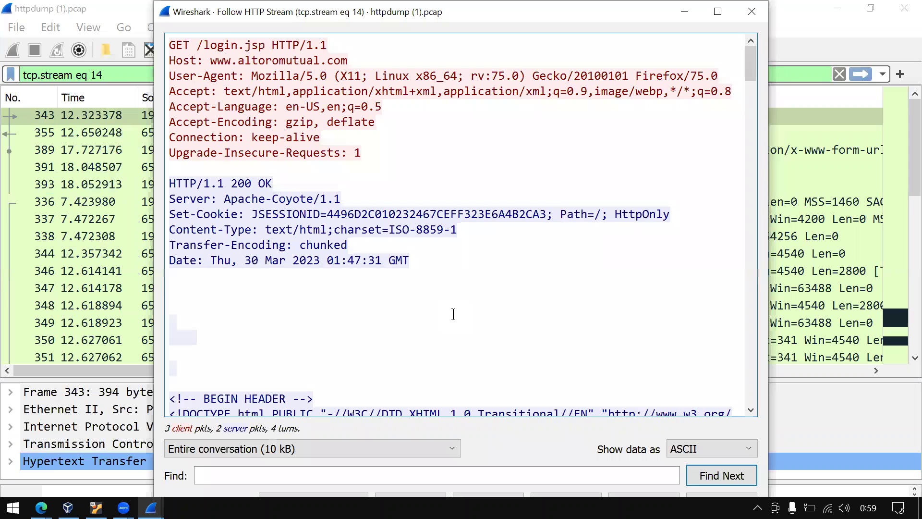
- Search the HTTP stream for "passw" through to the POST /doLogin form data and copy the submitted password value
{"action": "left_click", "coordinate": [407, 475]}
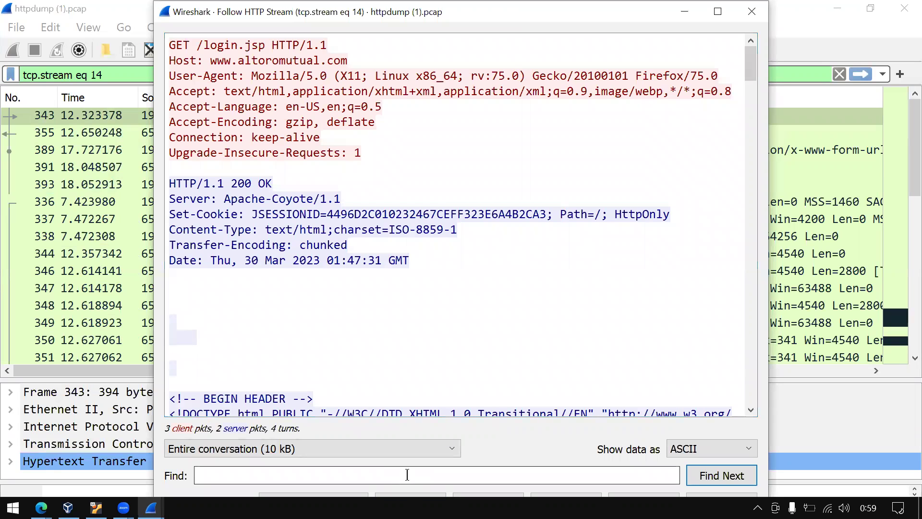
{"action": "left_click", "coordinate": [705, 475]}
{"action": "left_click", "coordinate": [710, 476]}
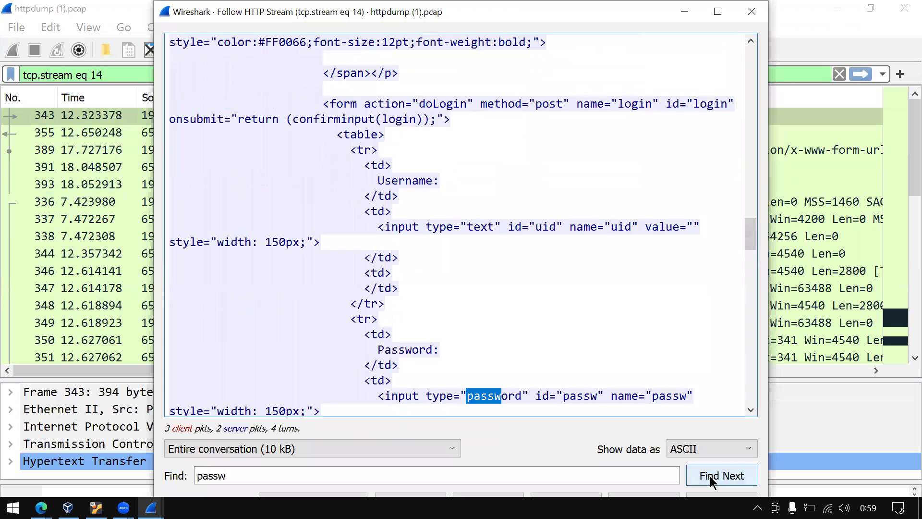
{"action": "left_click", "coordinate": [710, 477]}
{"action": "left_click", "coordinate": [709, 477]}
{"action": "left_click", "coordinate": [710, 476]}
{"action": "left_click", "coordinate": [710, 476]}
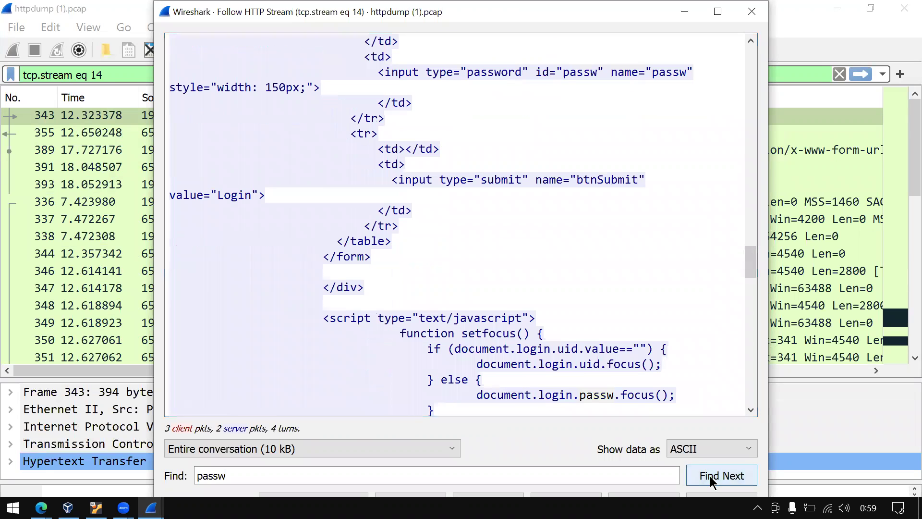
{"action": "left_click", "coordinate": [710, 477]}
{"action": "left_click", "coordinate": [710, 477]}
{"action": "left_click", "coordinate": [710, 476]}
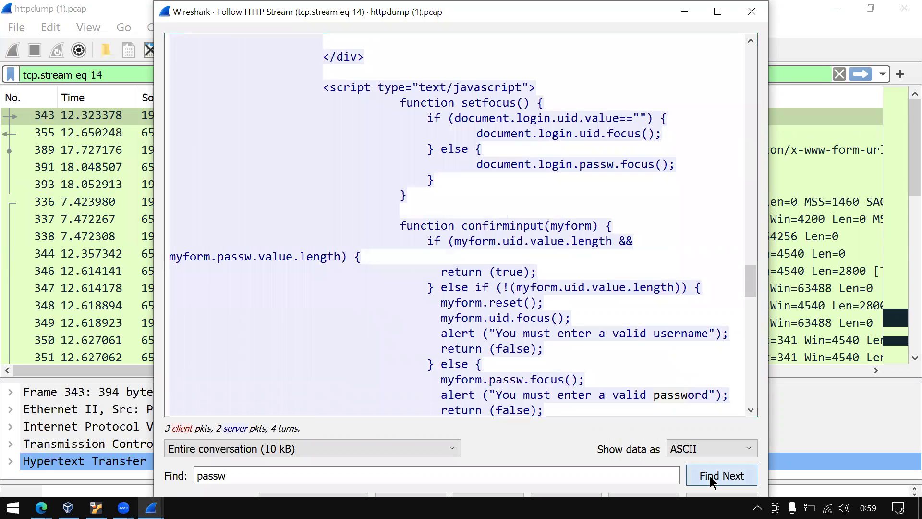
{"action": "left_click", "coordinate": [709, 476]}
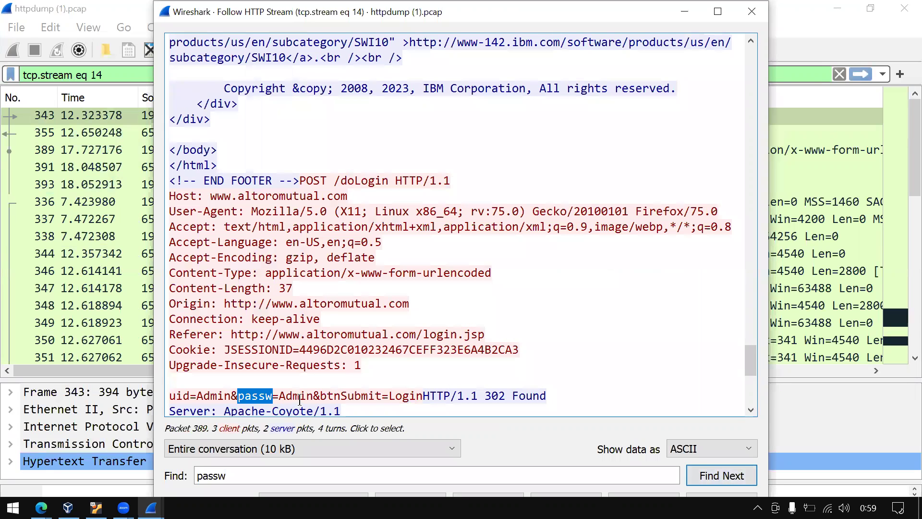
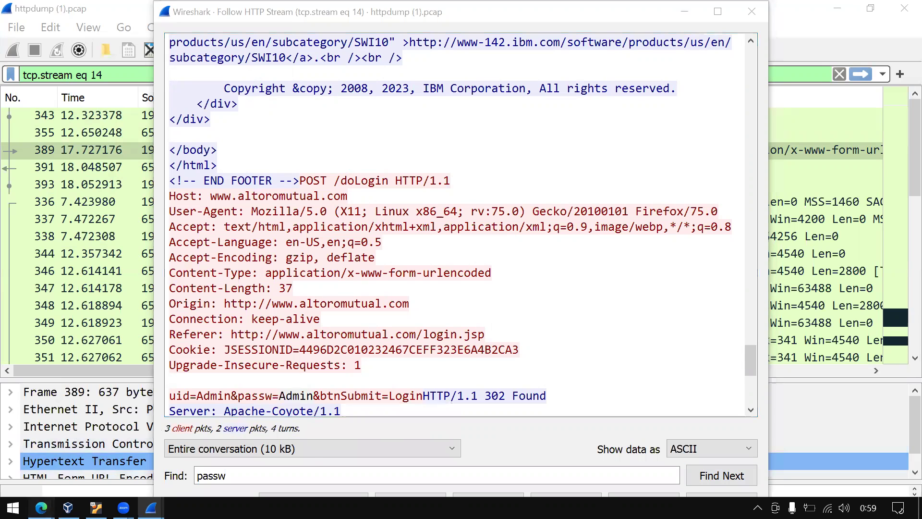
- Return to the challenge page in Edge, submit the copied password in the httpdump.pcap flag field, and close the challenge
{"action": "mouse_move", "coordinate": [42, 508]}
{"action": "left_click", "coordinate": [192, 451]}
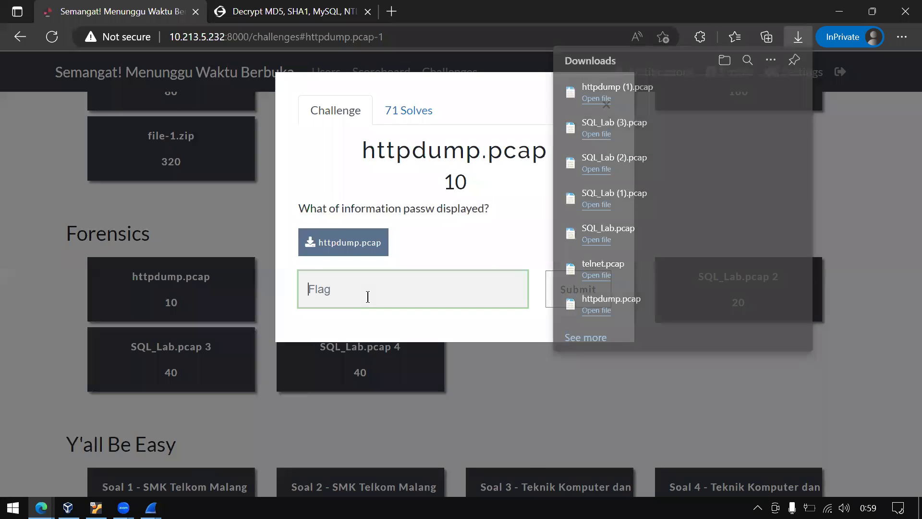
{"action": "left_click", "coordinate": [368, 296]}
{"action": "right_click", "coordinate": [368, 296]}
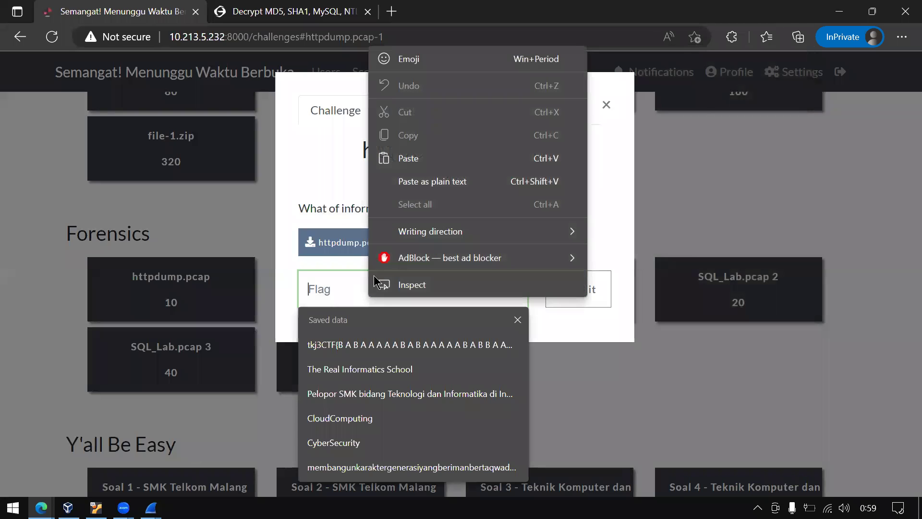
{"action": "left_click", "coordinate": [406, 183]}
{"action": "left_click", "coordinate": [563, 294]}
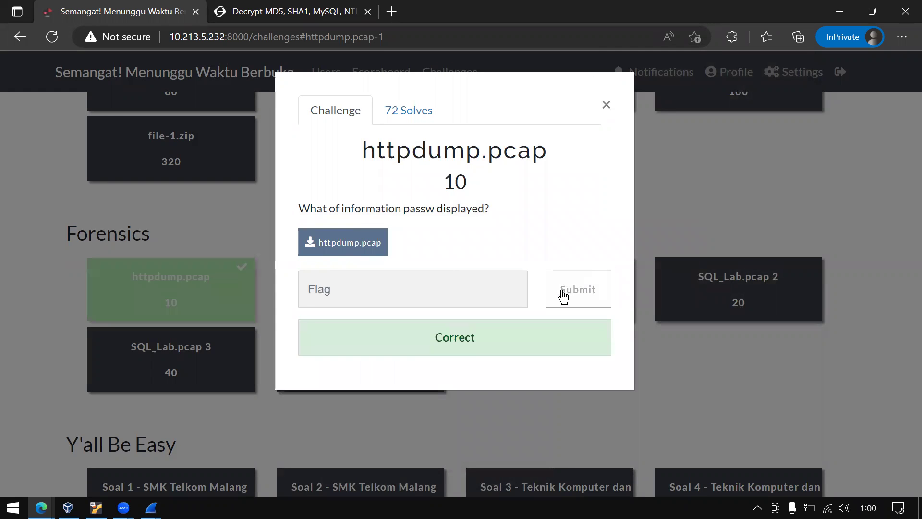
{"action": "left_click", "coordinate": [606, 104]}
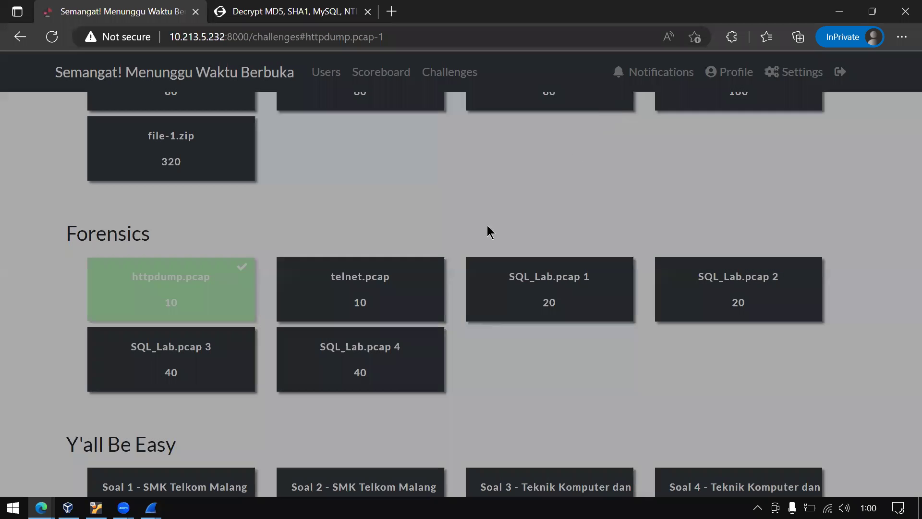
- Open the telnet.pcap challenge, download its capture file and open it in Wireshark
{"action": "left_click", "coordinate": [388, 287]}
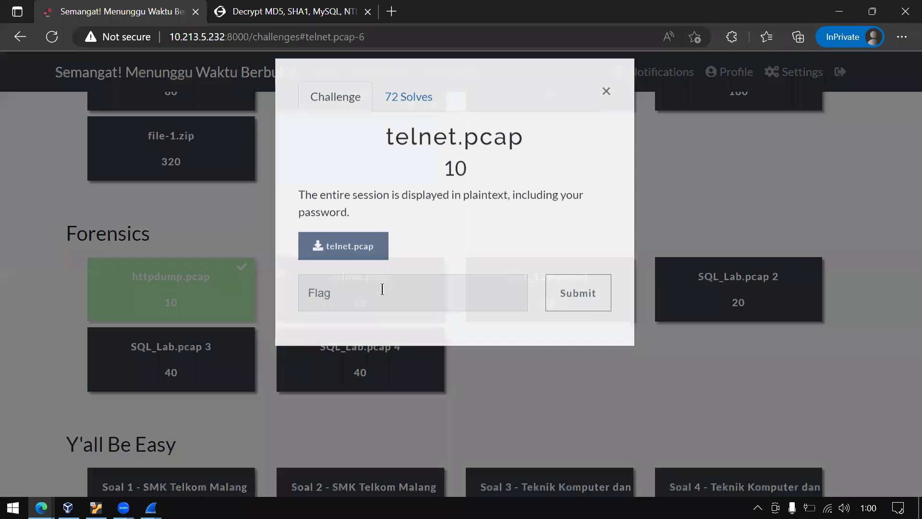
{"action": "left_click_drag", "start_coordinate": [296, 212], "coordinate": [370, 227]}
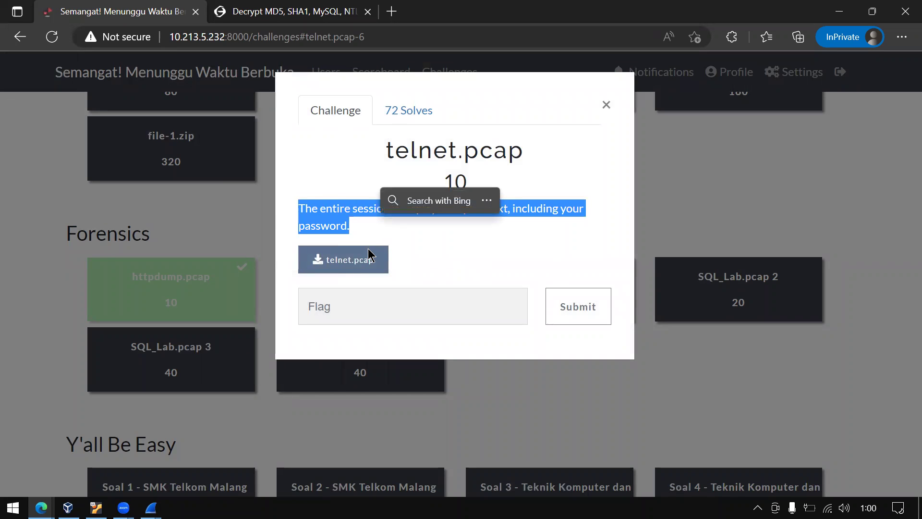
{"action": "left_click", "coordinate": [369, 261]}
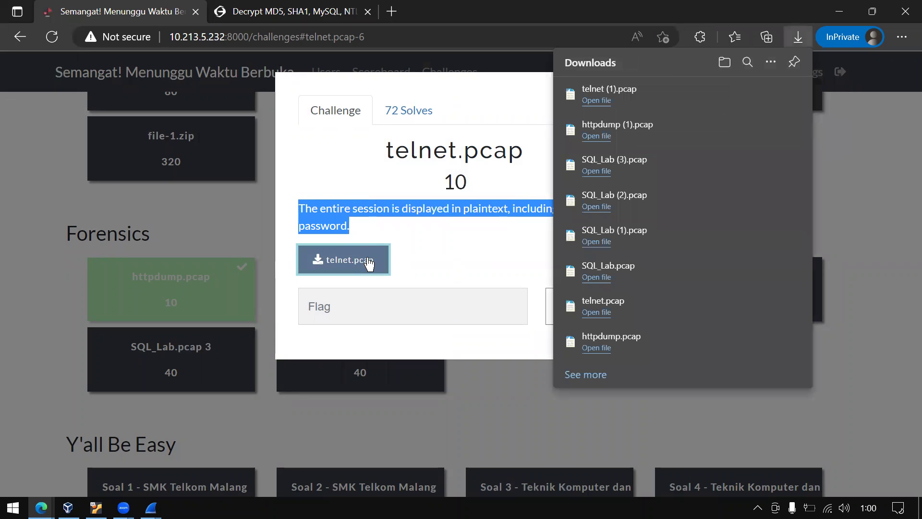
{"action": "left_click", "coordinate": [594, 103]}
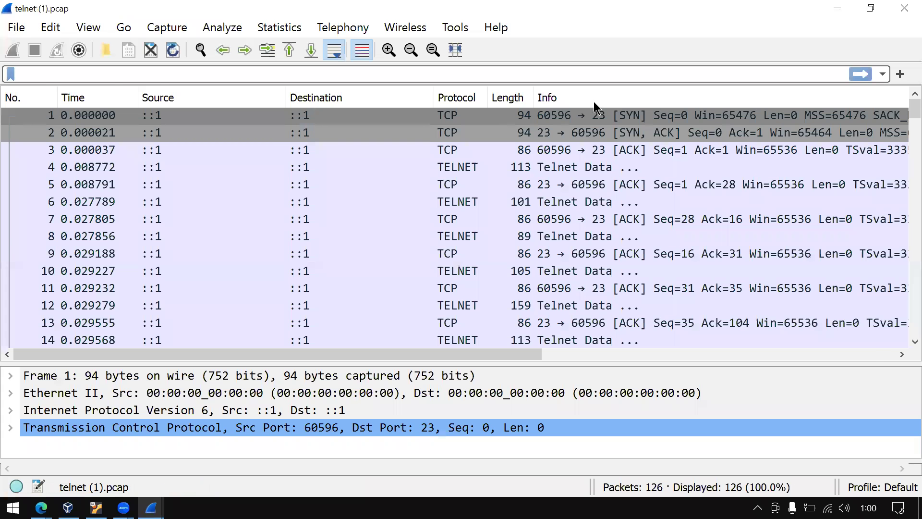
- Filter the capture by telnet and follow the TCP stream of the first Telnet packet
{"action": "left_click", "coordinate": [437, 77]}
{"action": "type", "text": "telnet"}
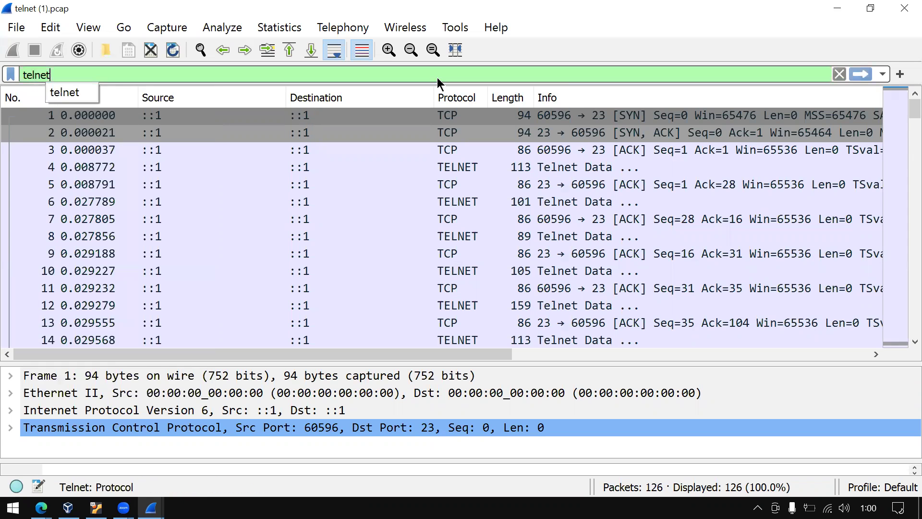
{"action": "left_click", "coordinate": [856, 75]}
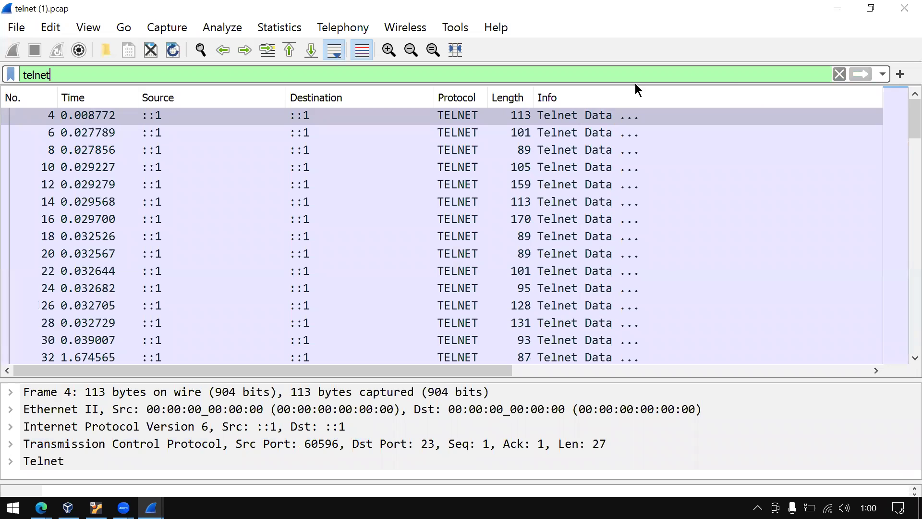
{"action": "right_click", "coordinate": [590, 115]}
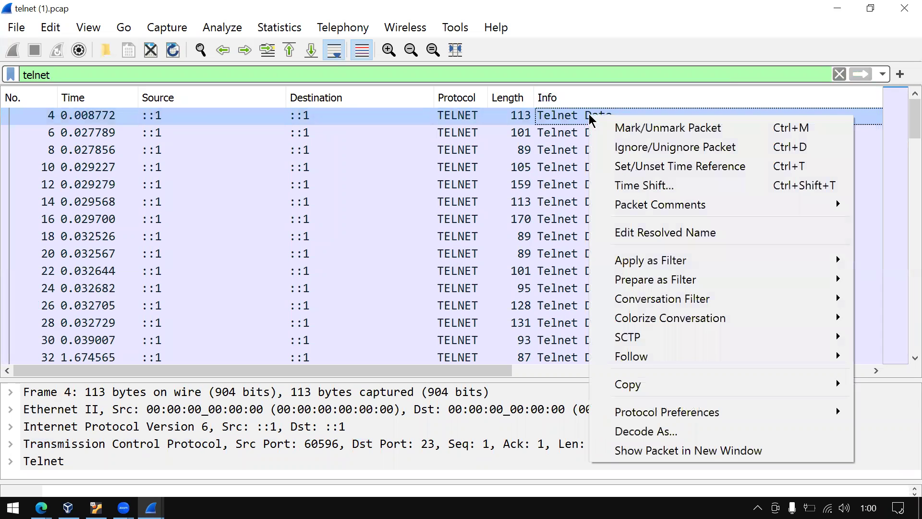
{"action": "mouse_move", "coordinate": [614, 356]}
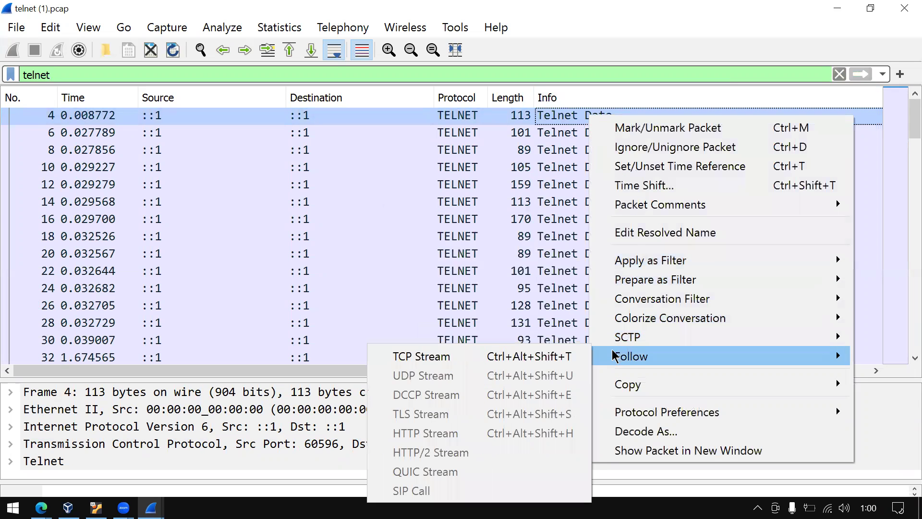
{"action": "left_click", "coordinate": [567, 357]}
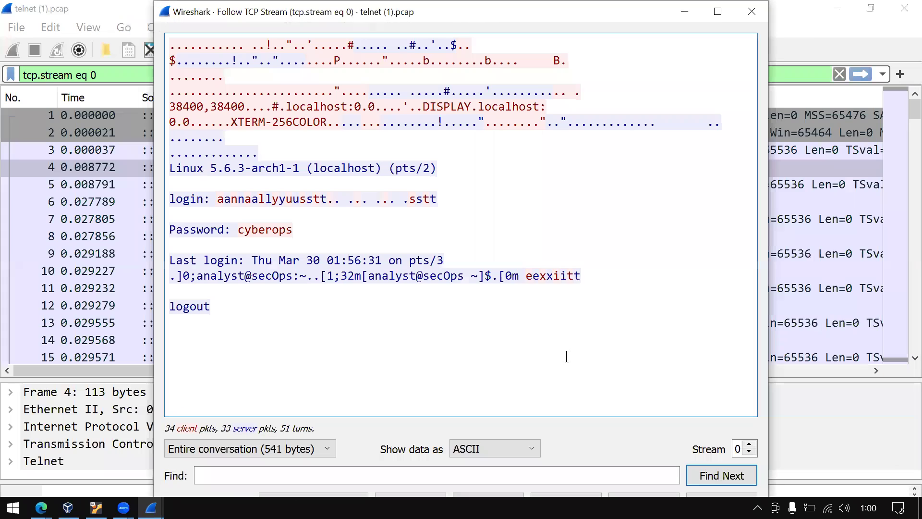
- Copy the plaintext value after the Password prompt in the TCP stream
{"action": "double_click", "coordinate": [258, 230]}
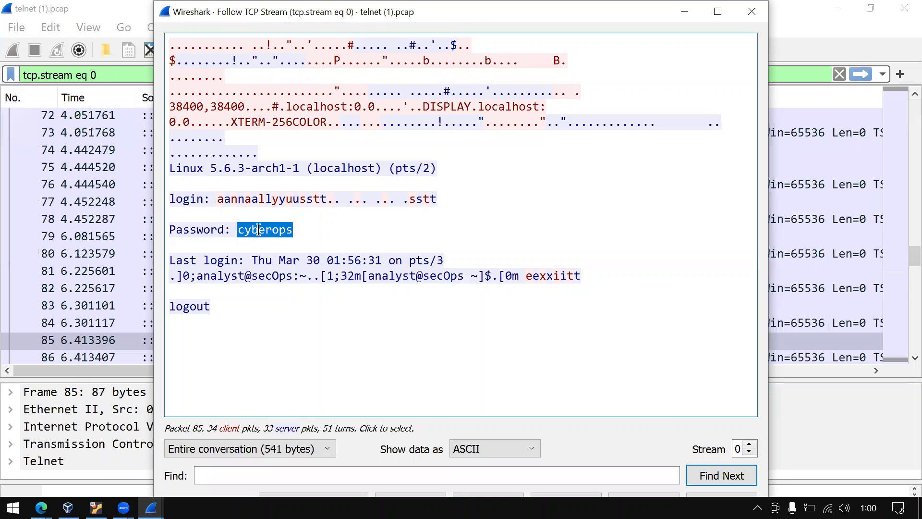
{"action": "right_click", "coordinate": [259, 231]}
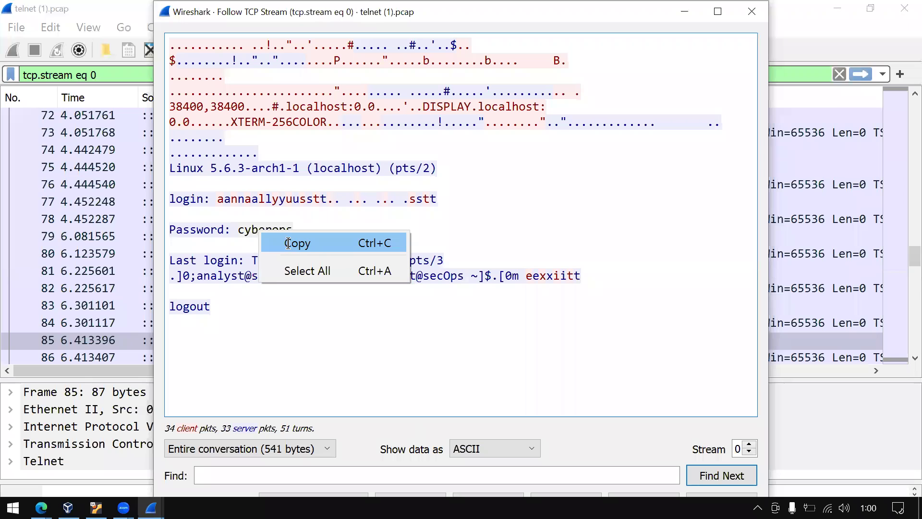
{"action": "left_click", "coordinate": [288, 242]}
- Switch back to the challenge page in Edge, submit the copied password in the telnet.pcap flag field, and close the challenge
{"action": "mouse_move", "coordinate": [41, 508]}
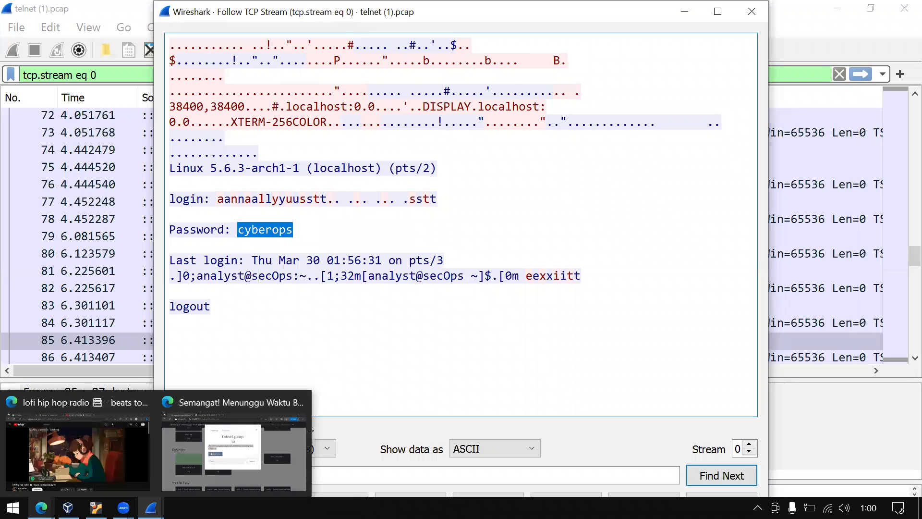
{"action": "left_click", "coordinate": [166, 468]}
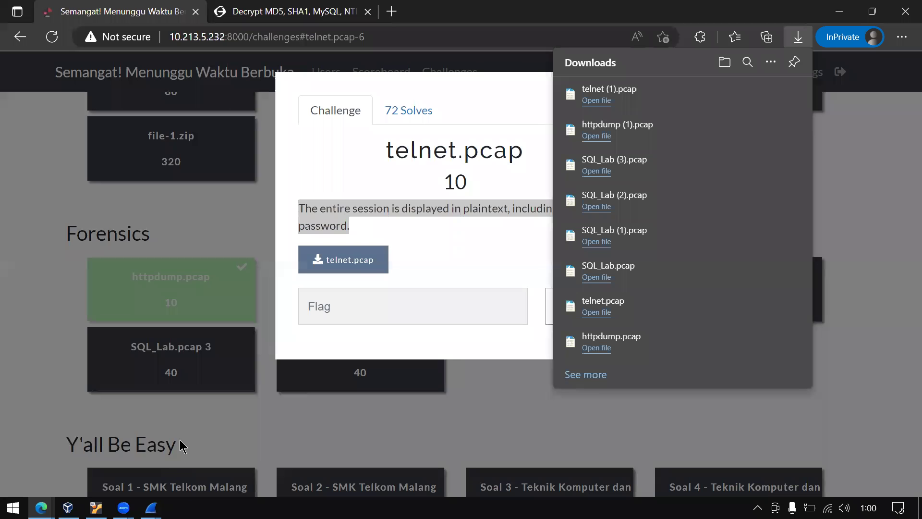
{"action": "right_click", "coordinate": [342, 303]}
{"action": "left_click", "coordinate": [388, 190]}
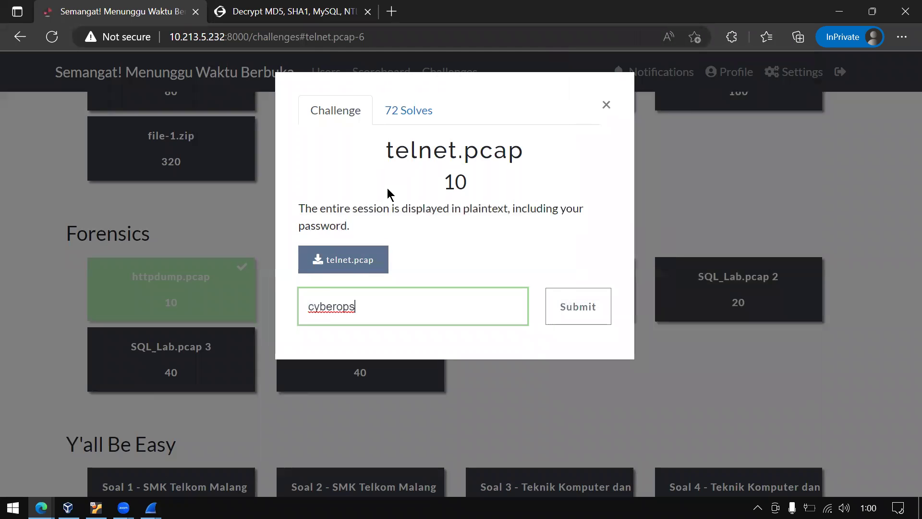
{"action": "left_click", "coordinate": [575, 302]}
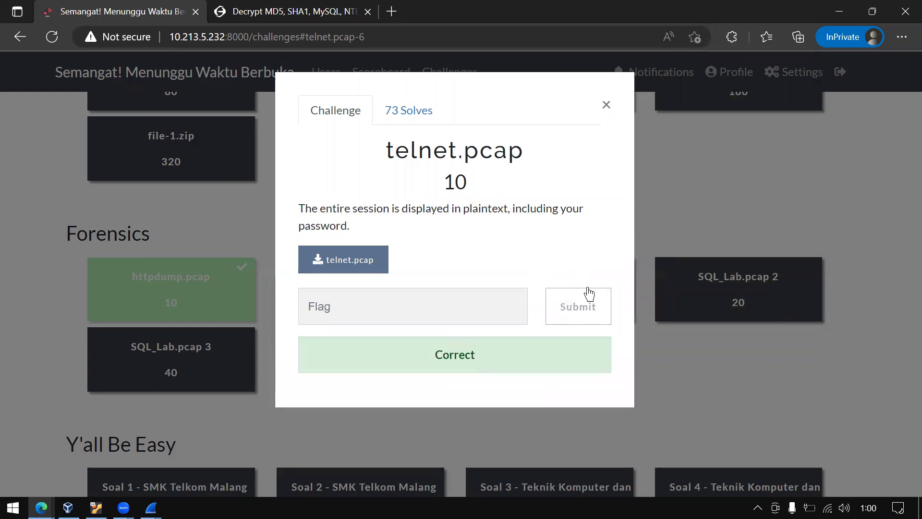
{"action": "left_click", "coordinate": [606, 105]}
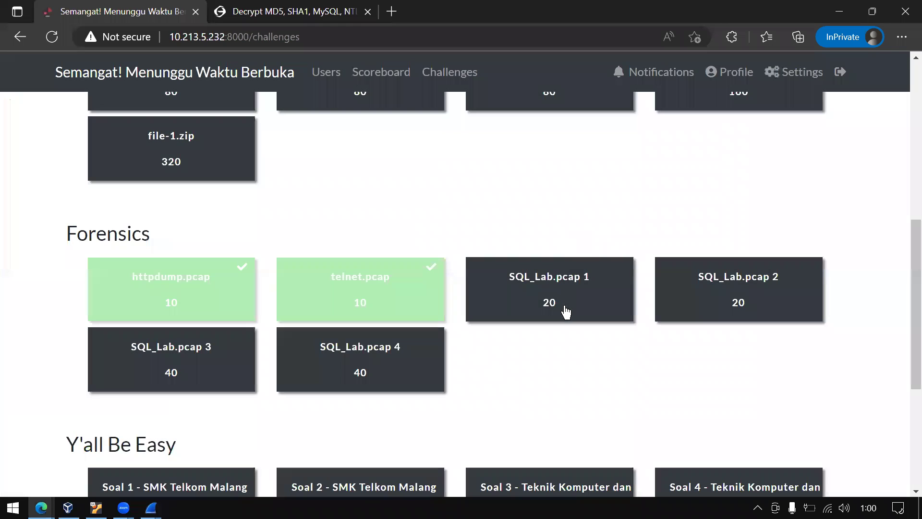
- Open the SQL_Lab.pcap 1 challenge, read its question, and download its capture file and open it in Wireshark
{"action": "left_click", "coordinate": [565, 309]}
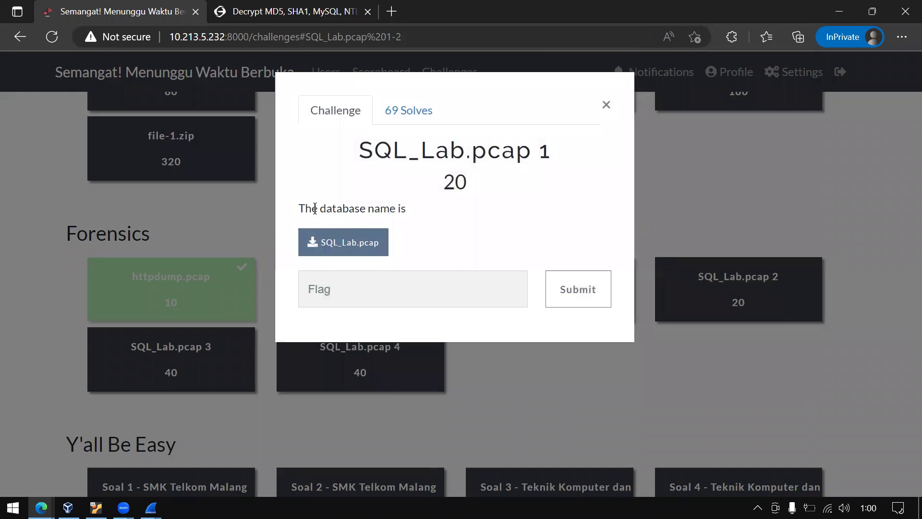
{"action": "left_click_drag", "start_coordinate": [300, 209], "coordinate": [416, 217]}
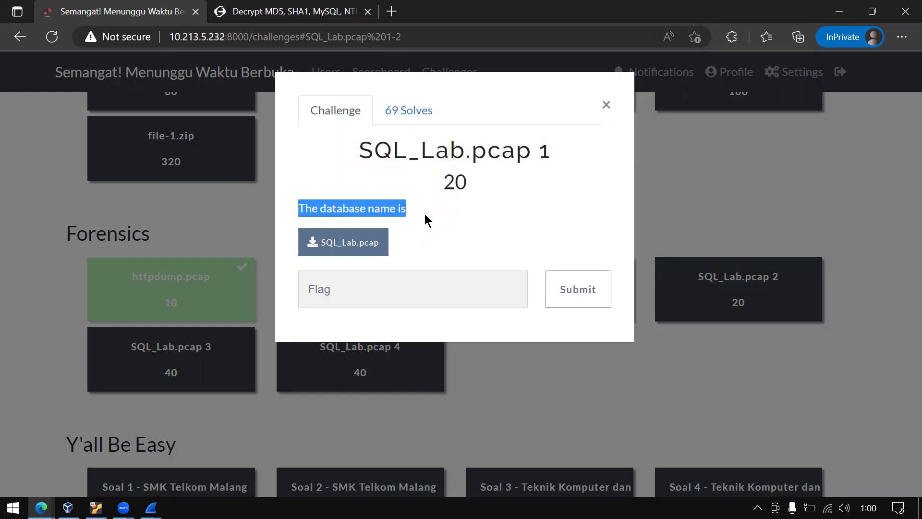
{"action": "left_click", "coordinate": [367, 249]}
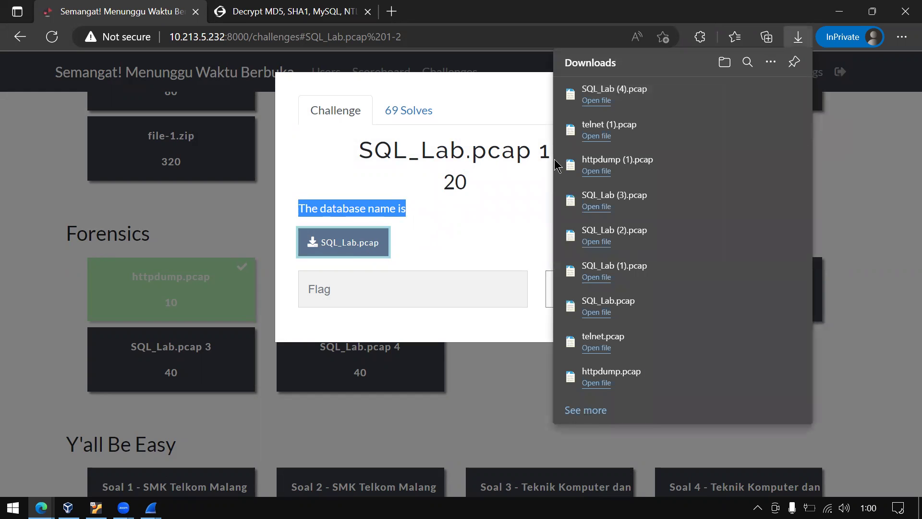
{"action": "left_click", "coordinate": [597, 101]}
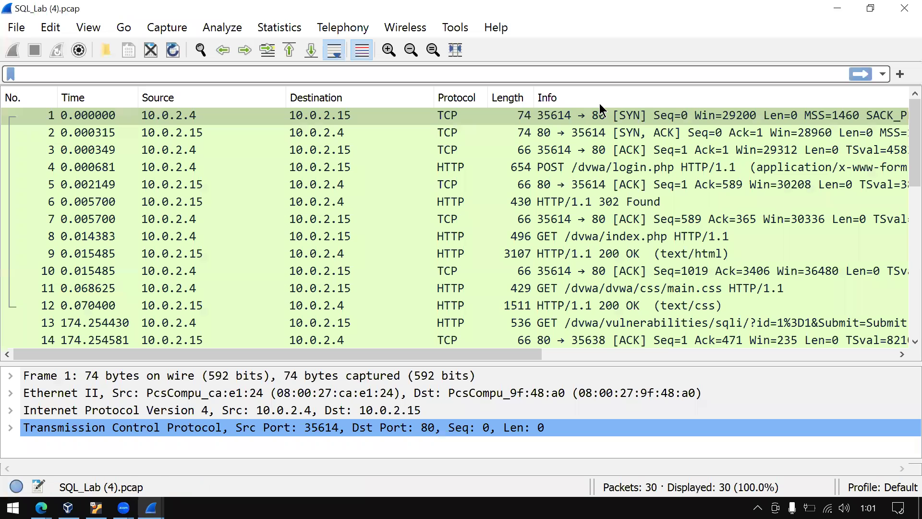
- Sort the packets by Info and follow the HTTP stream of the GET request containing union select database and user
{"action": "left_click", "coordinate": [600, 102]}
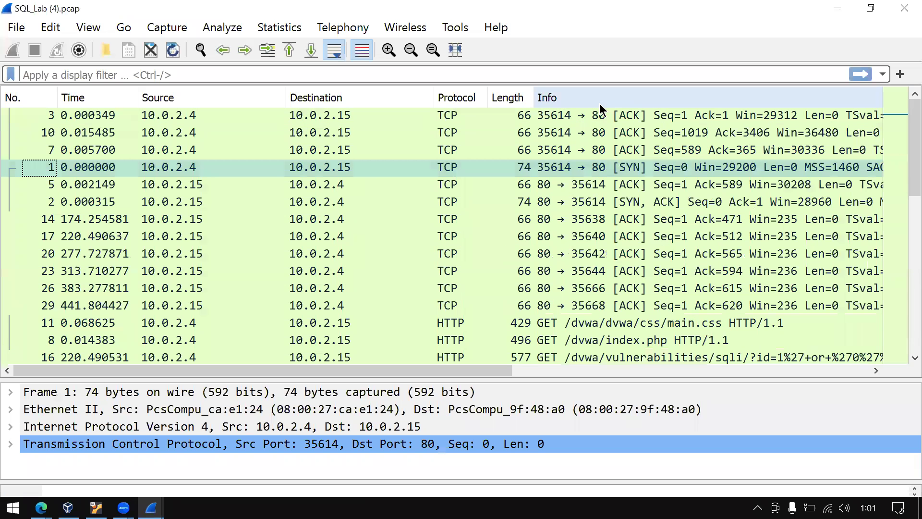
{"action": "left_click", "coordinate": [875, 370]}
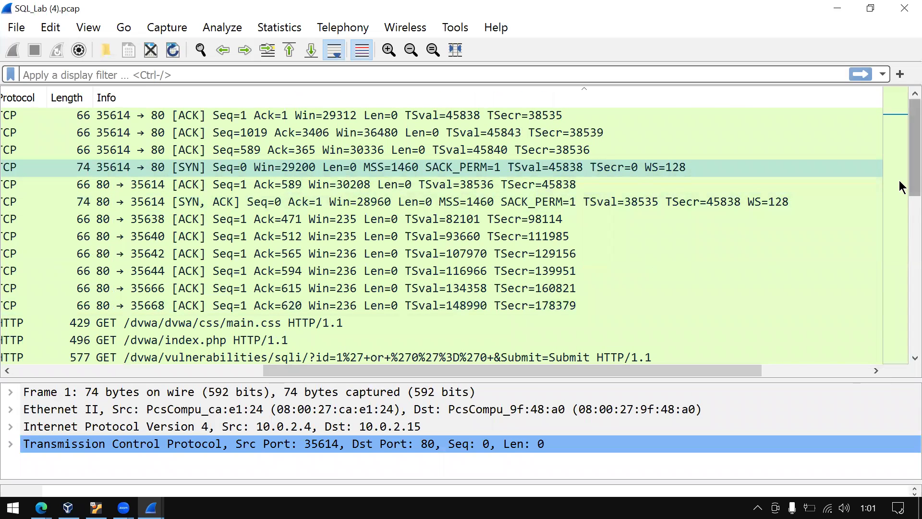
{"action": "left_click_drag", "start_coordinate": [899, 181], "coordinate": [899, 246]}
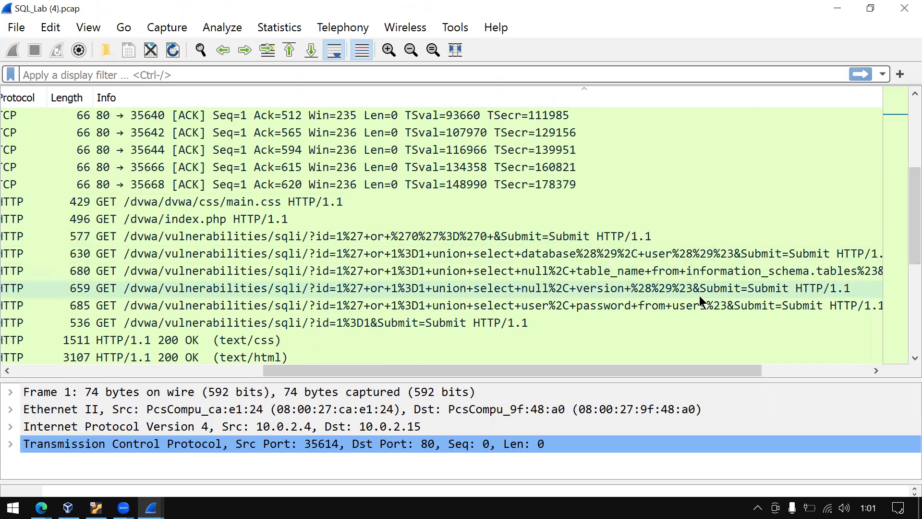
{"action": "left_click", "coordinate": [696, 258]}
{"action": "right_click", "coordinate": [697, 257]}
{"action": "mouse_move", "coordinate": [699, 243]}
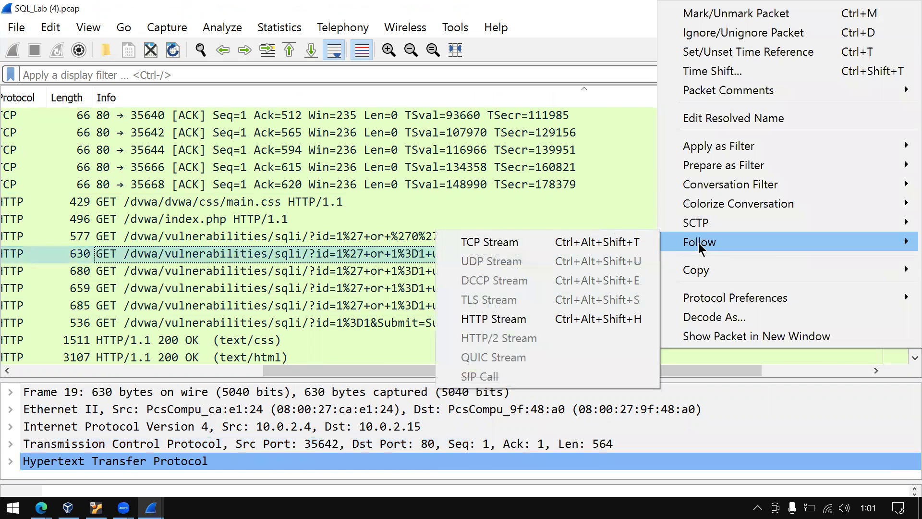
{"action": "left_click", "coordinate": [618, 319]}
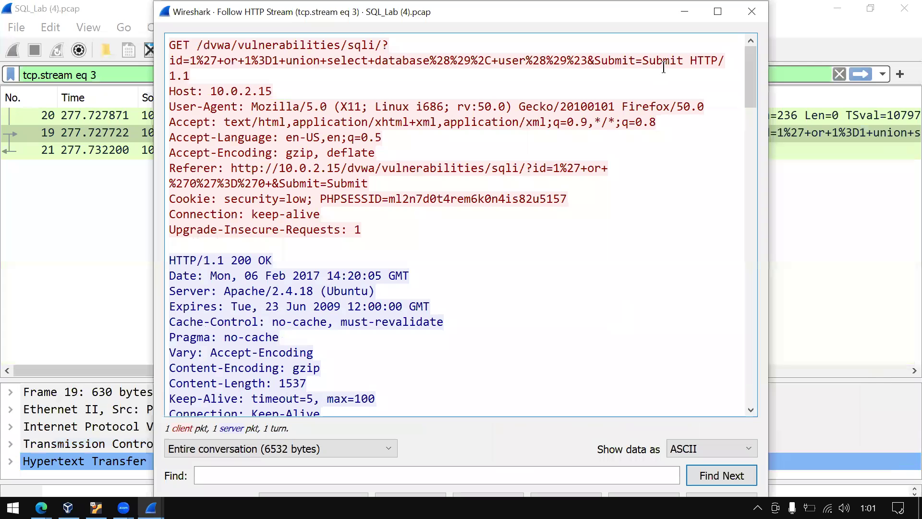
- Find the last database(), user() result in the HTTP response and copy its First name value, dvwa
{"action": "left_click_drag", "start_coordinate": [753, 80], "coordinate": [773, 301]}
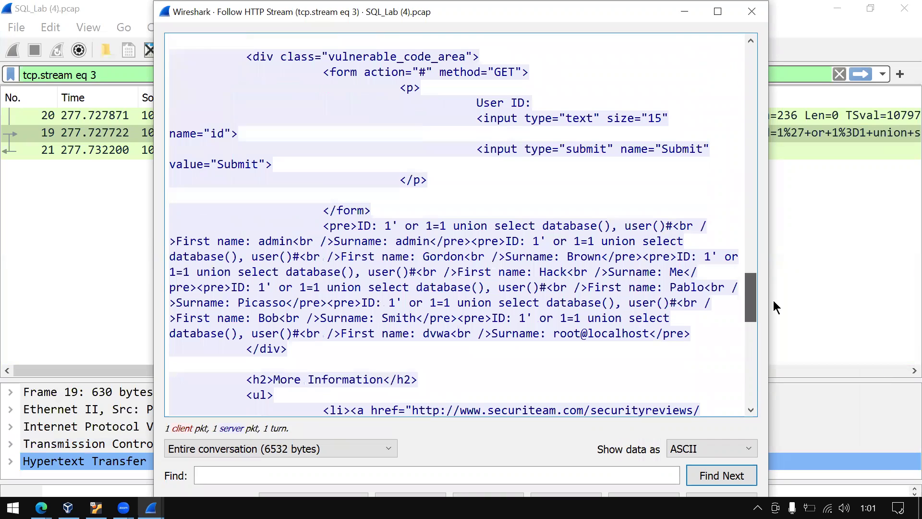
{"action": "left_click", "coordinate": [495, 318]}
{"action": "left_click_drag", "start_coordinate": [495, 318], "coordinate": [292, 337]}
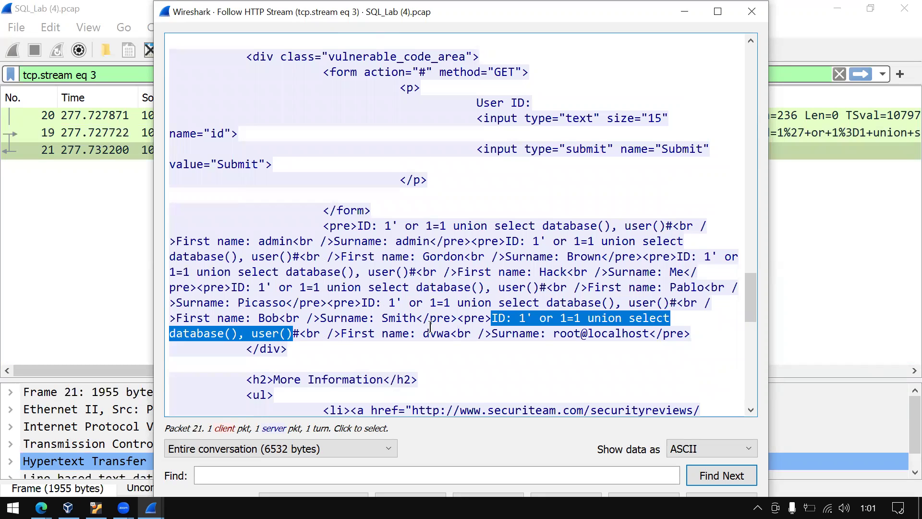
{"action": "left_click_drag", "start_coordinate": [339, 333], "coordinate": [654, 337]}
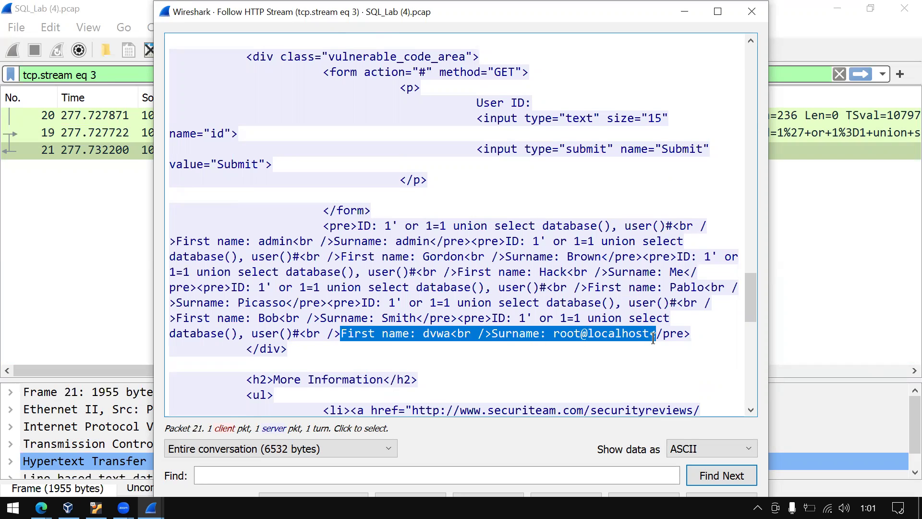
{"action": "double_click", "coordinate": [442, 334]}
{"action": "right_click", "coordinate": [439, 335]}
{"action": "left_click", "coordinate": [454, 345]}
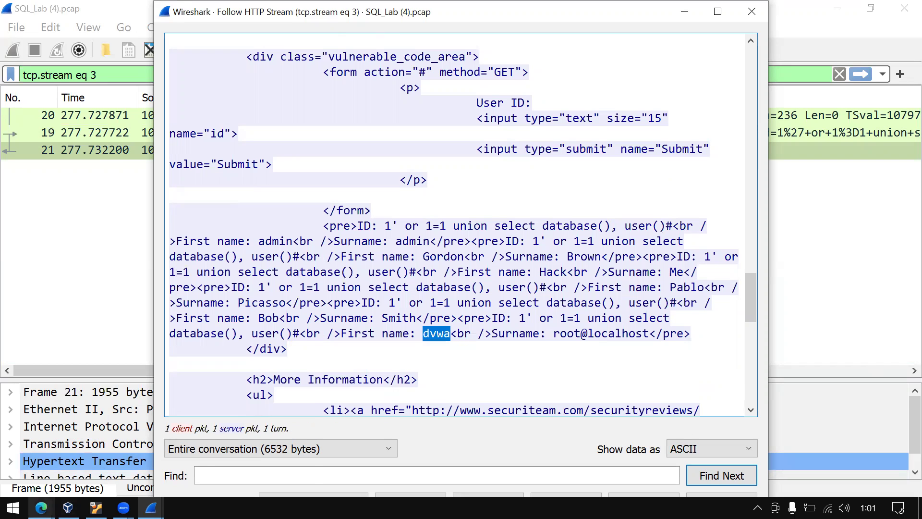
- Switch back to the challenge page in Edge, submit dvwa as the SQL_Lab.pcap 1 flag, and close the challenge
{"action": "mouse_move", "coordinate": [42, 508]}
{"action": "left_click", "coordinate": [218, 464]}
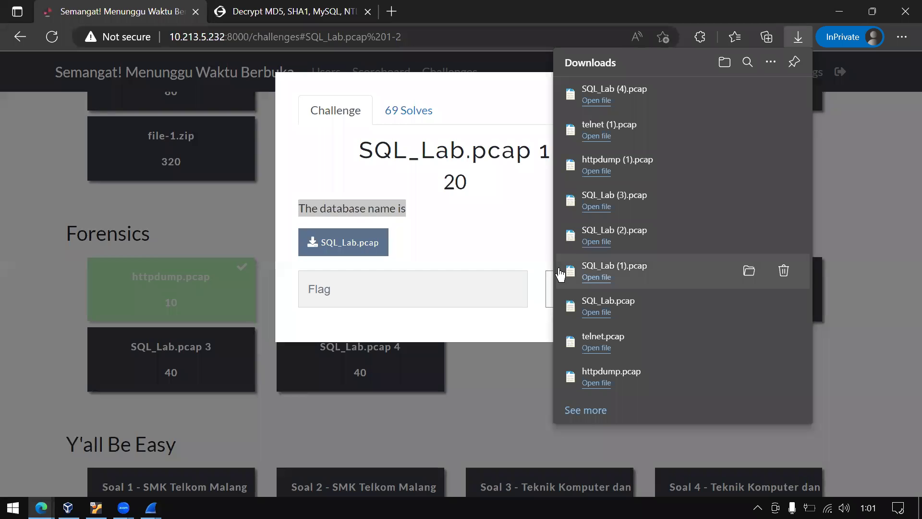
{"action": "right_click", "coordinate": [457, 289]}
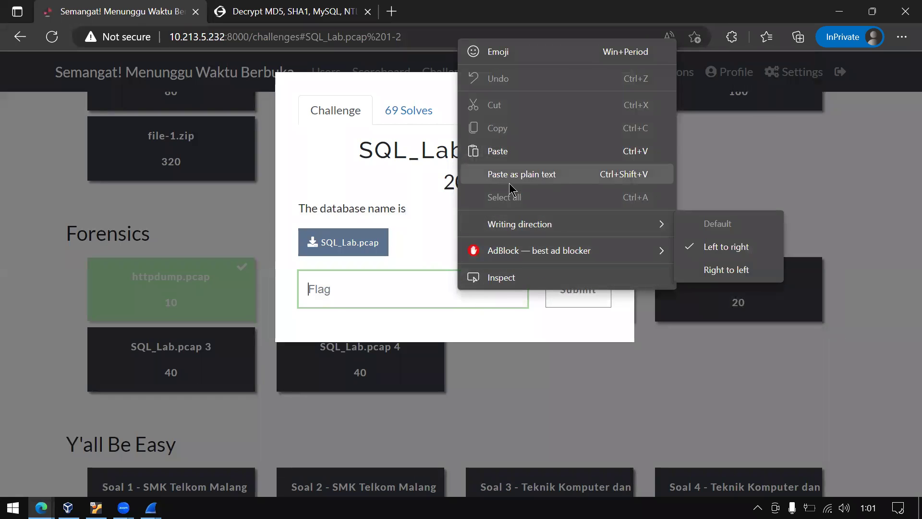
{"action": "left_click", "coordinate": [511, 174]}
{"action": "left_click", "coordinate": [568, 285]}
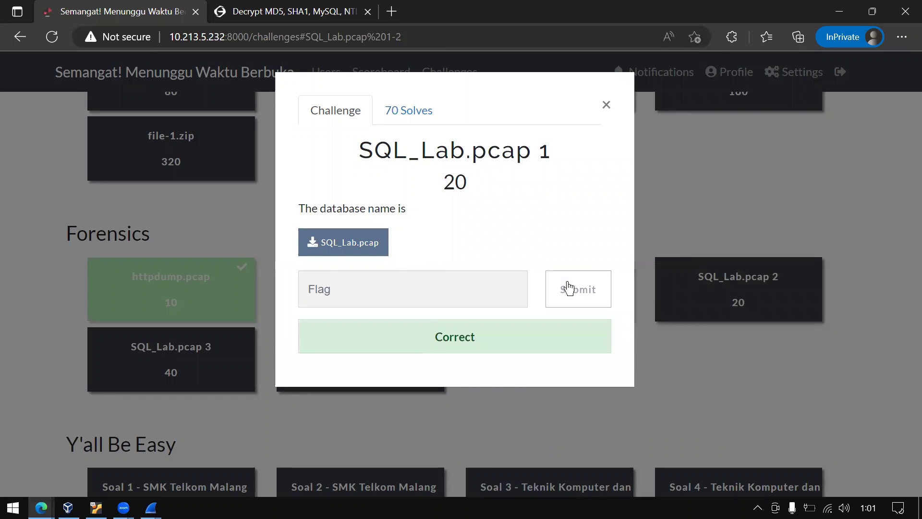
{"action": "left_click", "coordinate": [609, 107]}
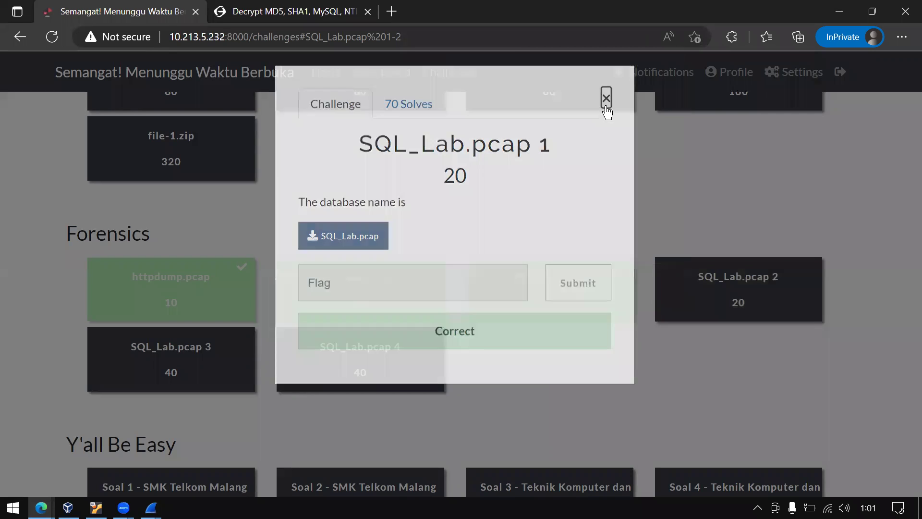
- Open the SQL_Lab.pcap 2 challenge, read its question, and download its capture file and open it in Wireshark
{"action": "left_click", "coordinate": [700, 292]}
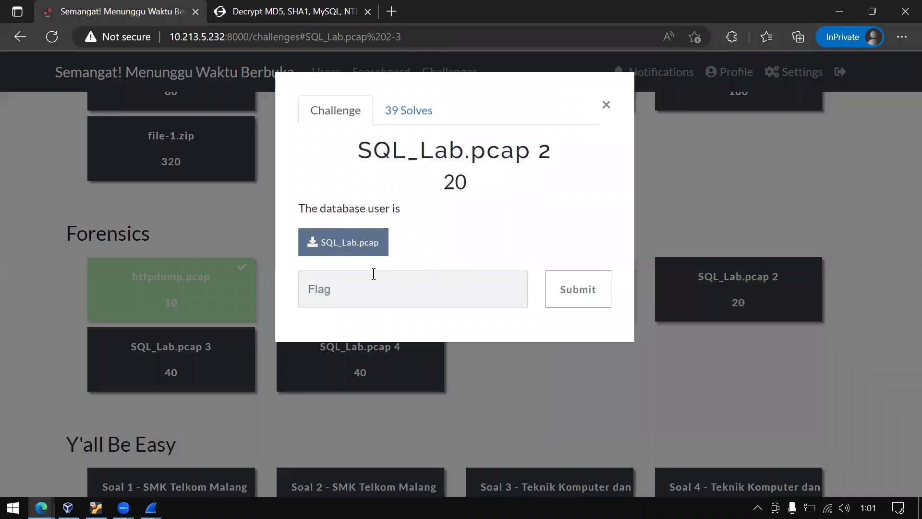
{"action": "left_click_drag", "start_coordinate": [299, 210], "coordinate": [413, 212]}
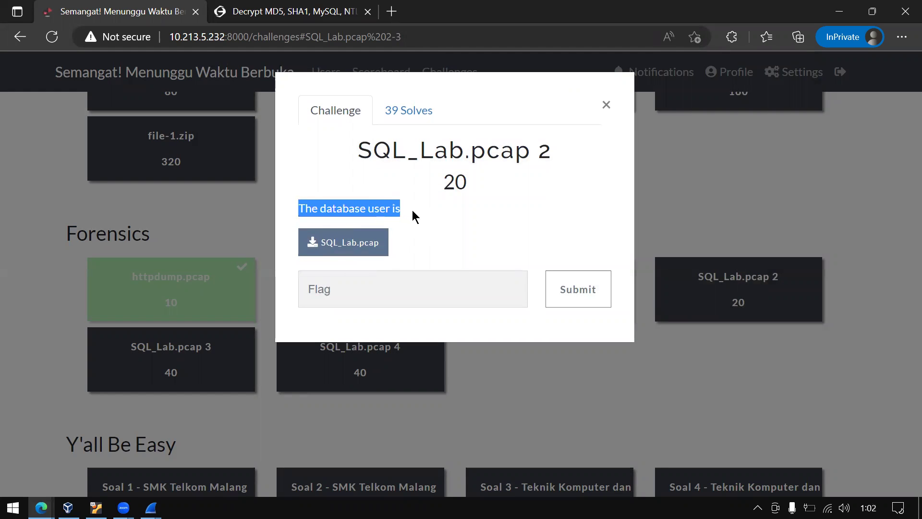
{"action": "left_click", "coordinate": [366, 245]}
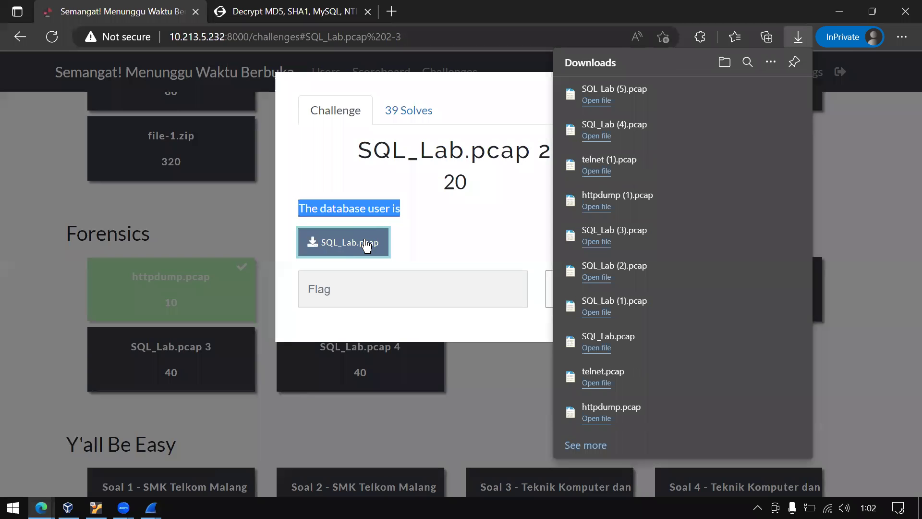
{"action": "left_click", "coordinate": [597, 101]}
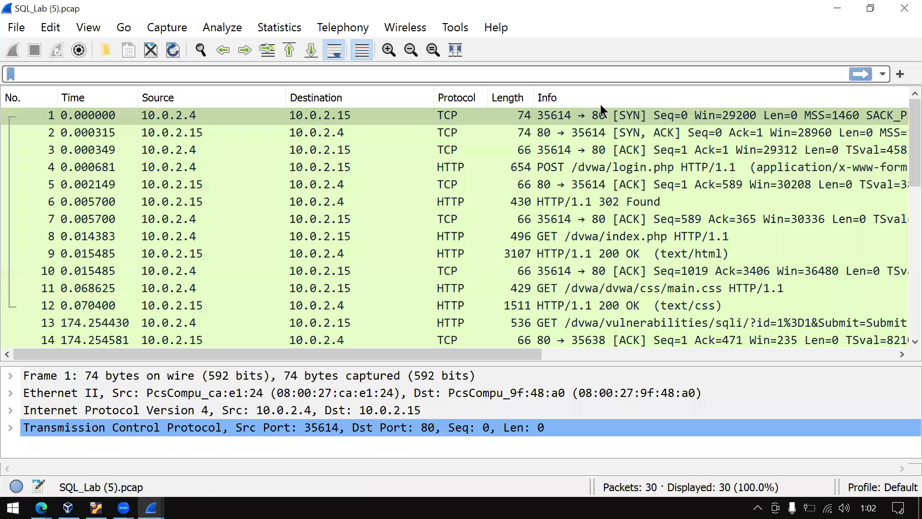
- Sort the new capture's packets by Info and follow the HTTP stream of the union select database and user request
{"action": "left_click", "coordinate": [600, 105]}
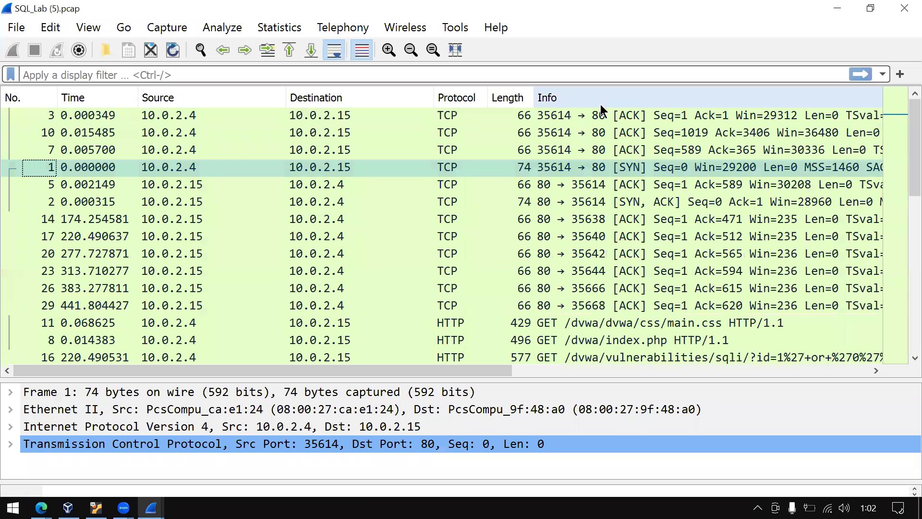
{"action": "left_click", "coordinate": [877, 370]}
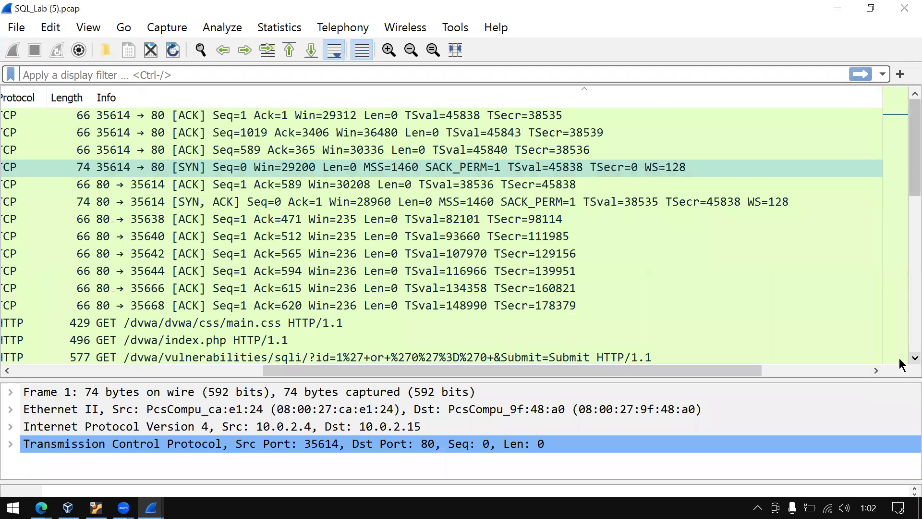
{"action": "scroll", "coordinate": [900, 358], "scroll_direction": "down", "scroll_amount": 2}
{"action": "scroll", "coordinate": [899, 358], "scroll_direction": "down", "scroll_amount": 3}
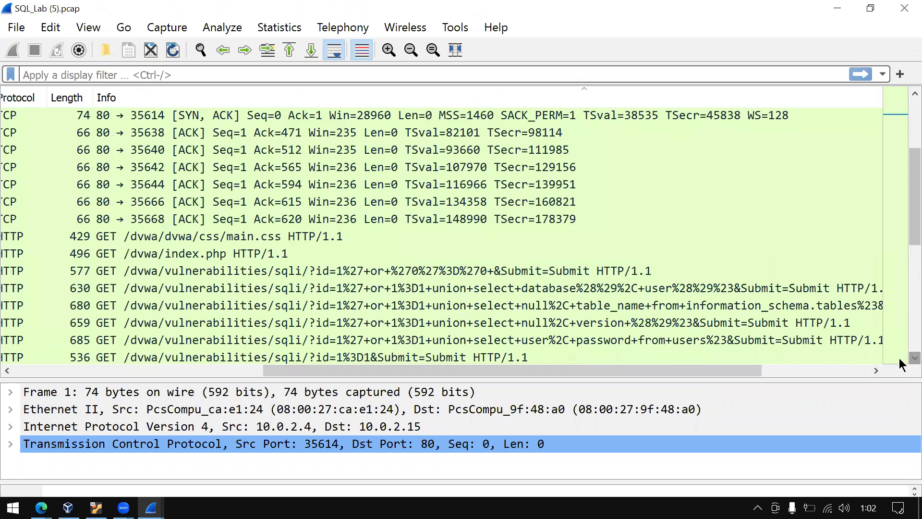
{"action": "right_click", "coordinate": [601, 293]}
{"action": "mouse_move", "coordinate": [632, 237]}
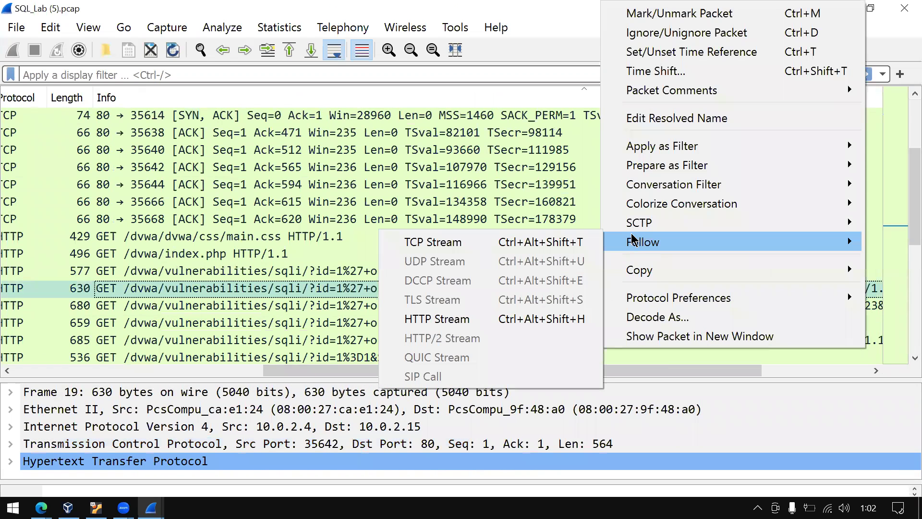
{"action": "left_click", "coordinate": [563, 318]}
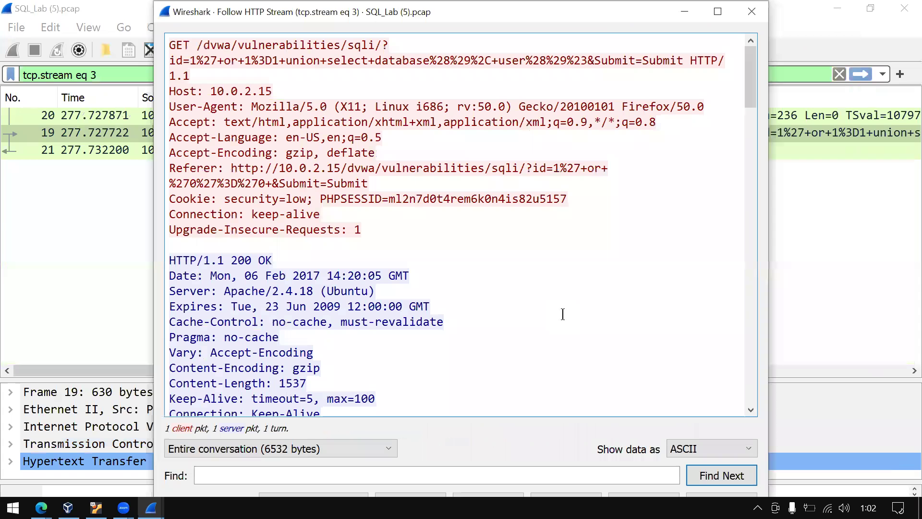
- Find the last database(), user() result in the HTTP response and copy its Surname value, root@localhost
{"action": "left_click_drag", "start_coordinate": [745, 83], "coordinate": [750, 328]}
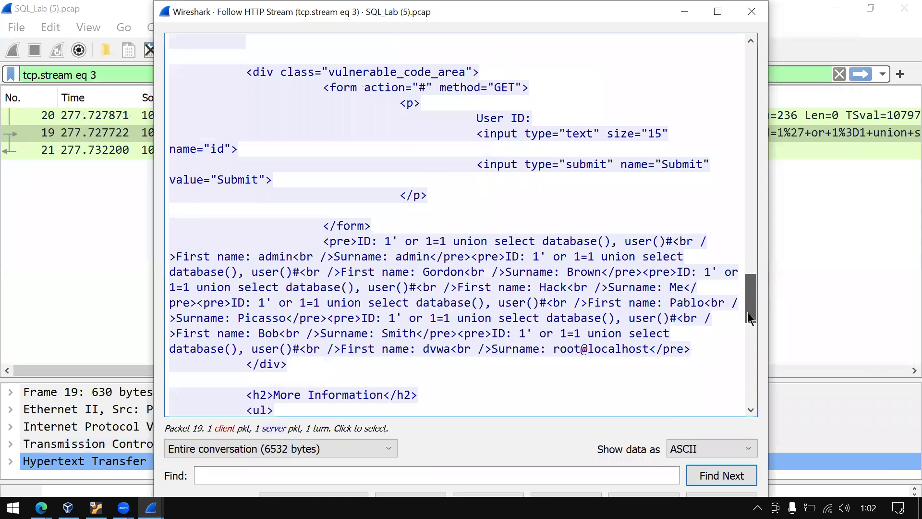
{"action": "left_click", "coordinate": [495, 333]}
{"action": "left_click_drag", "start_coordinate": [494, 334], "coordinate": [276, 350]}
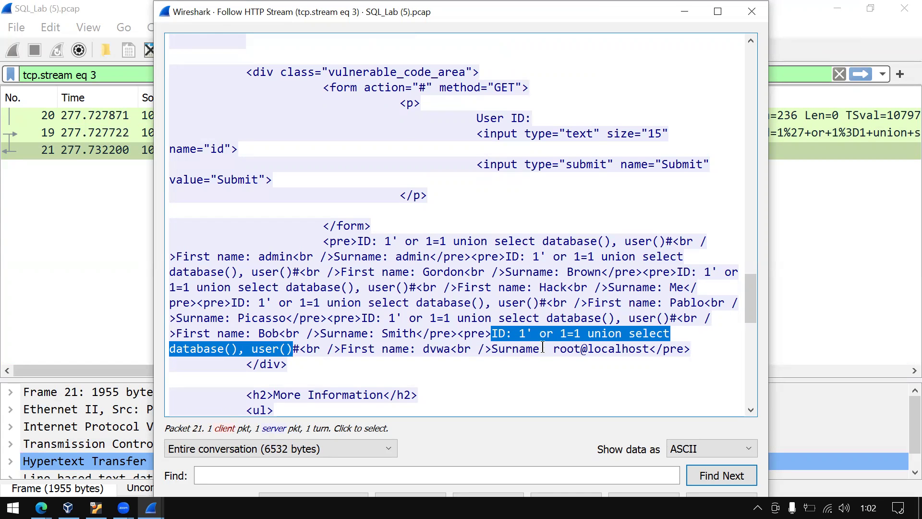
{"action": "left_click_drag", "start_coordinate": [555, 351], "coordinate": [647, 352]}
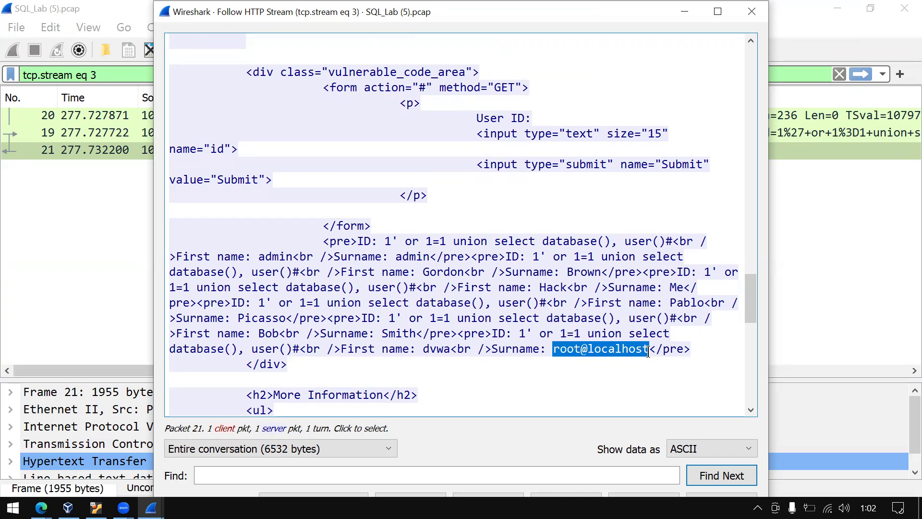
{"action": "right_click", "coordinate": [642, 351]}
{"action": "left_click", "coordinate": [661, 359]}
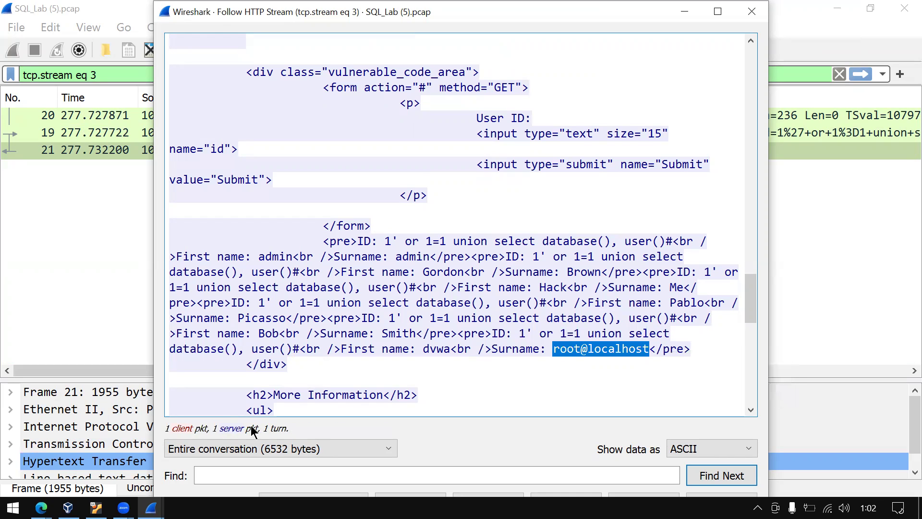
- Switch back to the challenge page in Edge, submit root@localhost as the SQL_Lab.pcap 2 flag, and close the challenge
{"action": "mouse_move", "coordinate": [41, 508]}
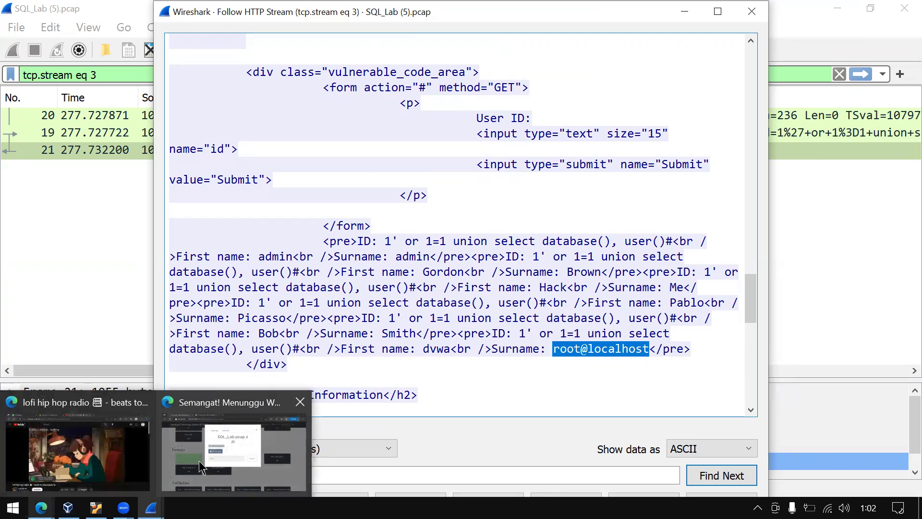
{"action": "left_click", "coordinate": [198, 460]}
{"action": "right_click", "coordinate": [469, 298]}
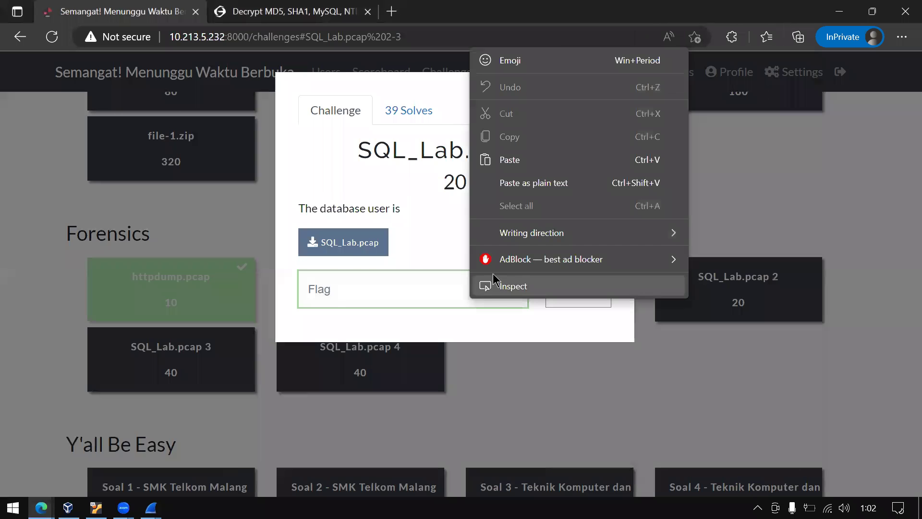
{"action": "left_click", "coordinate": [520, 183]}
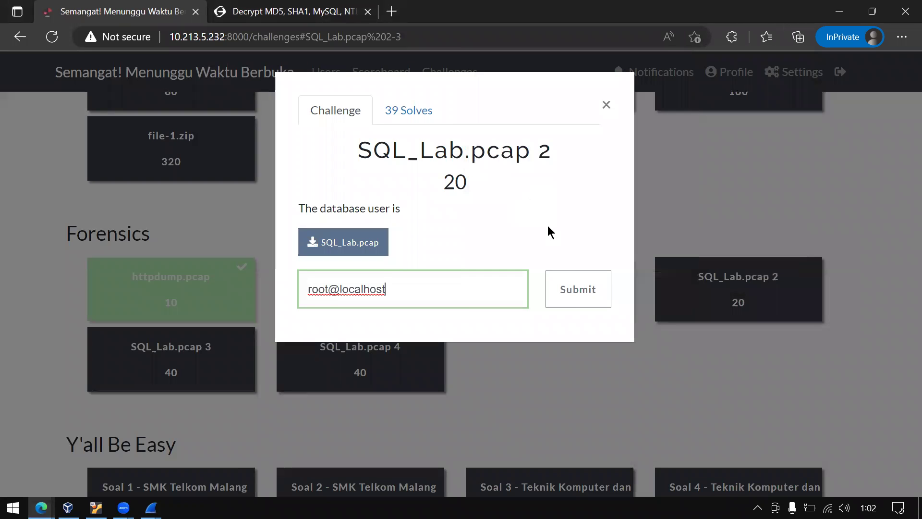
{"action": "left_click", "coordinate": [574, 290]}
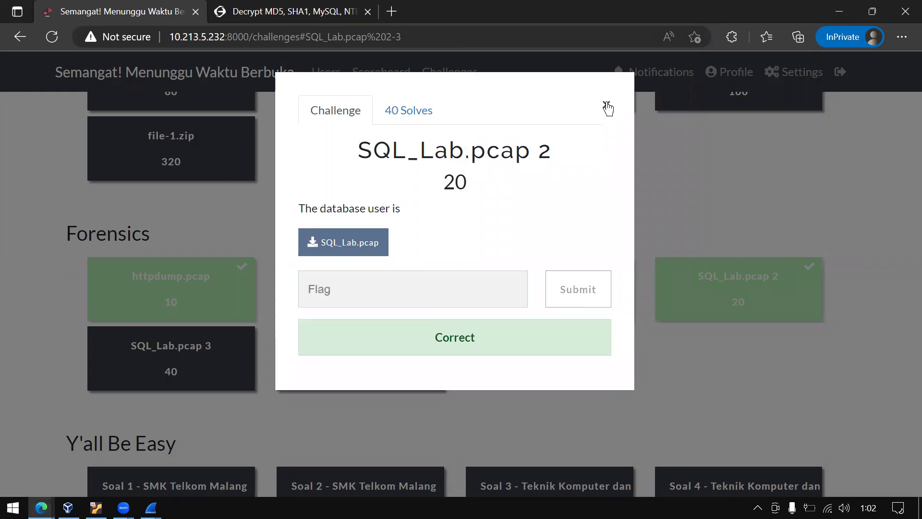
{"action": "left_click", "coordinate": [606, 104]}
- Open the SQL_Lab.pcap 3 challenge, read its question, and download its capture file and open it in Wireshark
{"action": "left_click", "coordinate": [162, 382]}
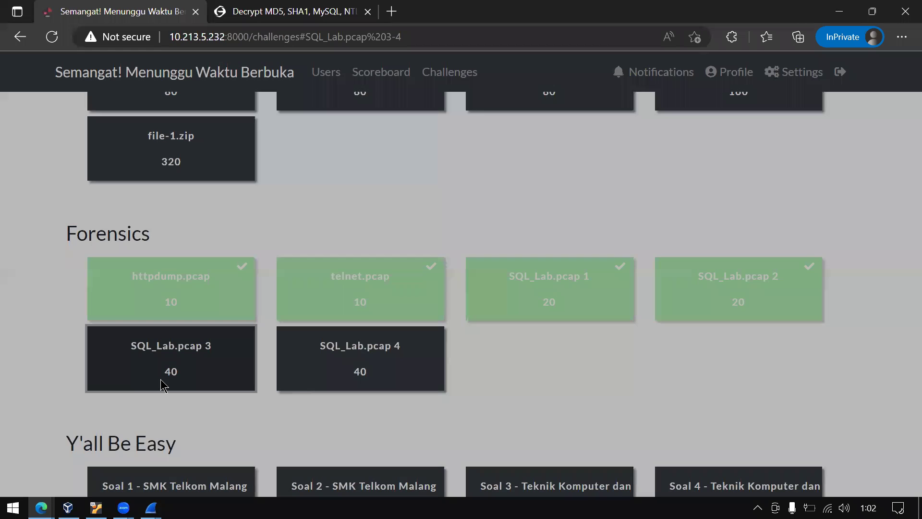
{"action": "left_click_drag", "start_coordinate": [299, 208], "coordinate": [449, 221]}
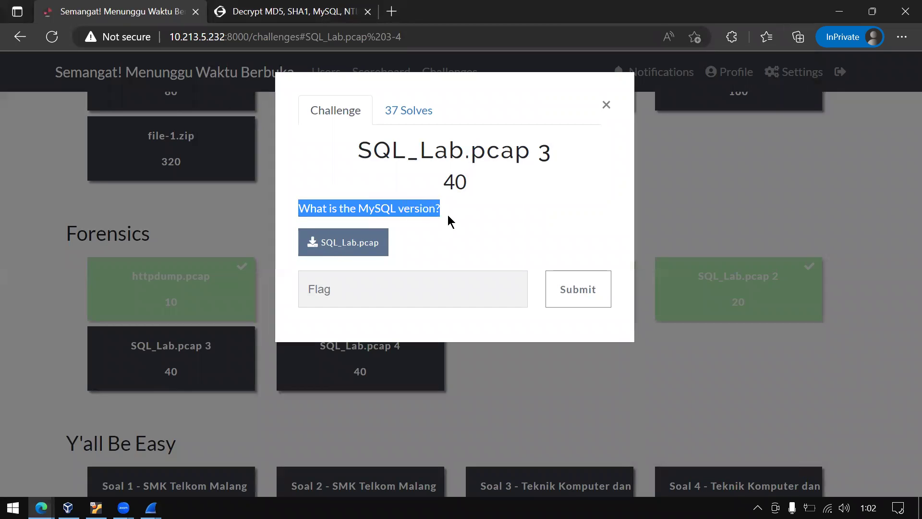
{"action": "left_click", "coordinate": [374, 244]}
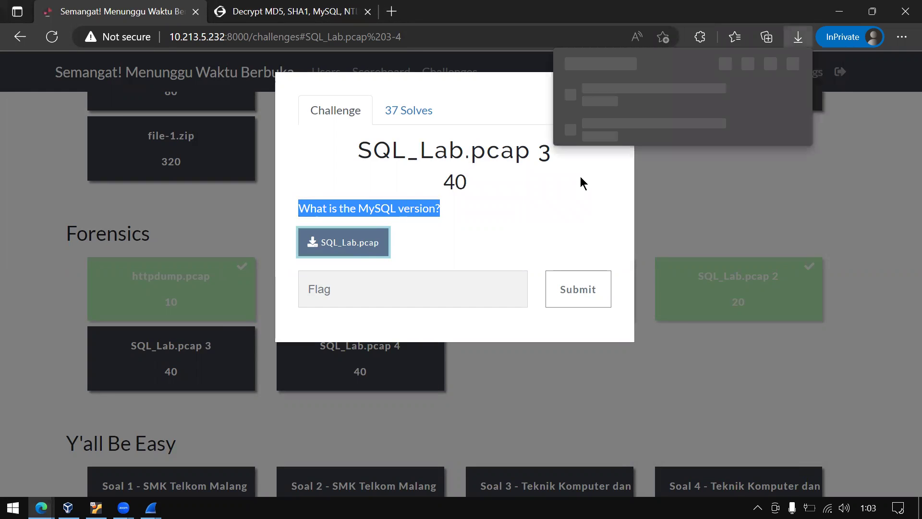
{"action": "left_click", "coordinate": [595, 102]}
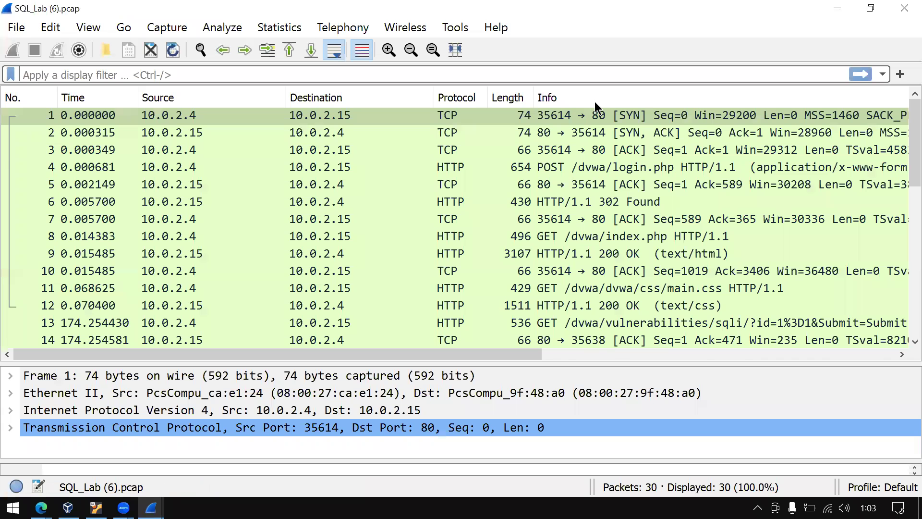
- Sort the capture's packets by Info and follow the HTTP stream of the union select null, version () request
{"action": "left_click", "coordinate": [594, 102]}
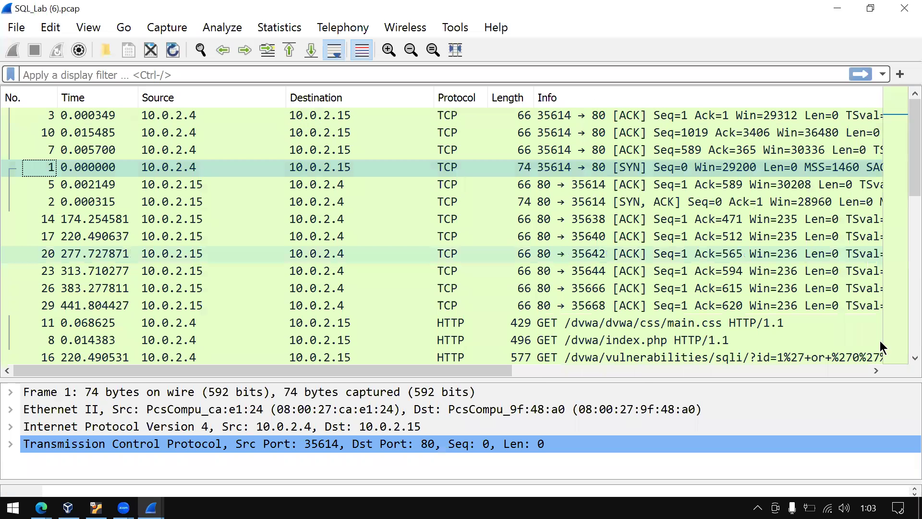
{"action": "left_click", "coordinate": [876, 370]}
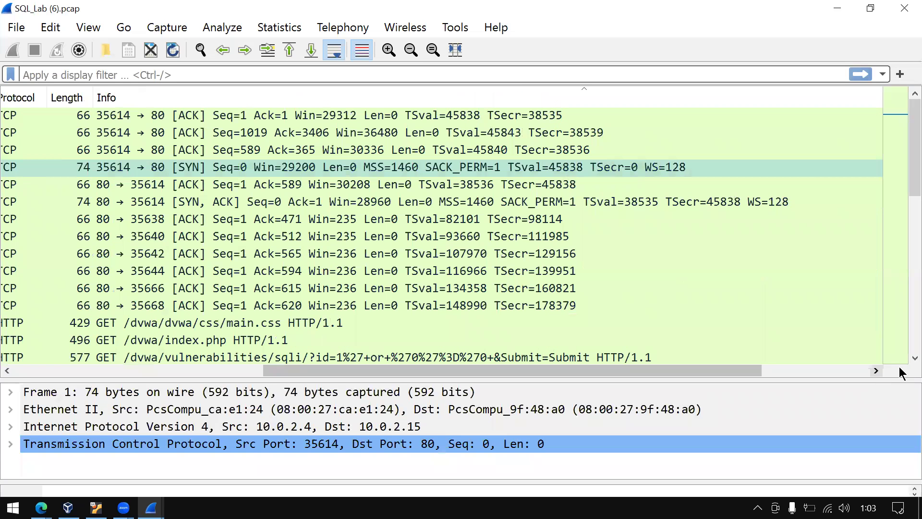
{"action": "scroll", "coordinate": [899, 359], "scroll_direction": "down", "scroll_amount": 3}
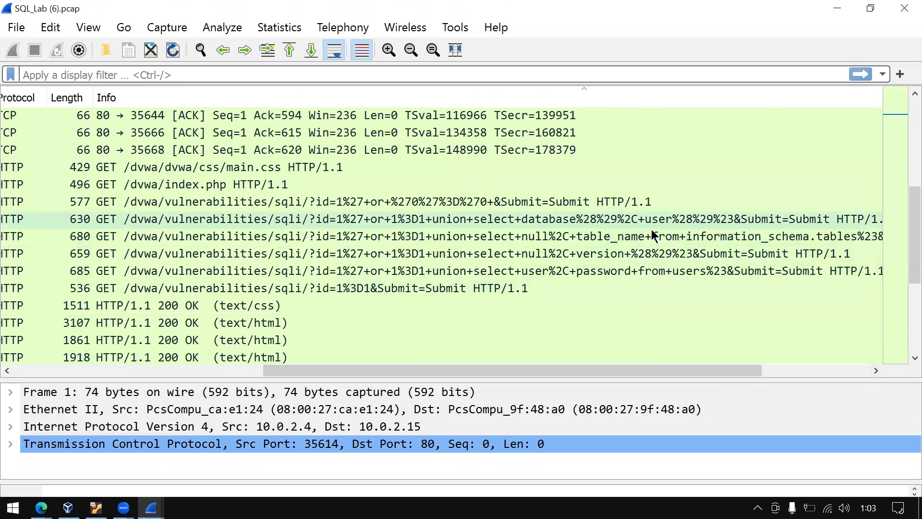
{"action": "left_click", "coordinate": [598, 254]}
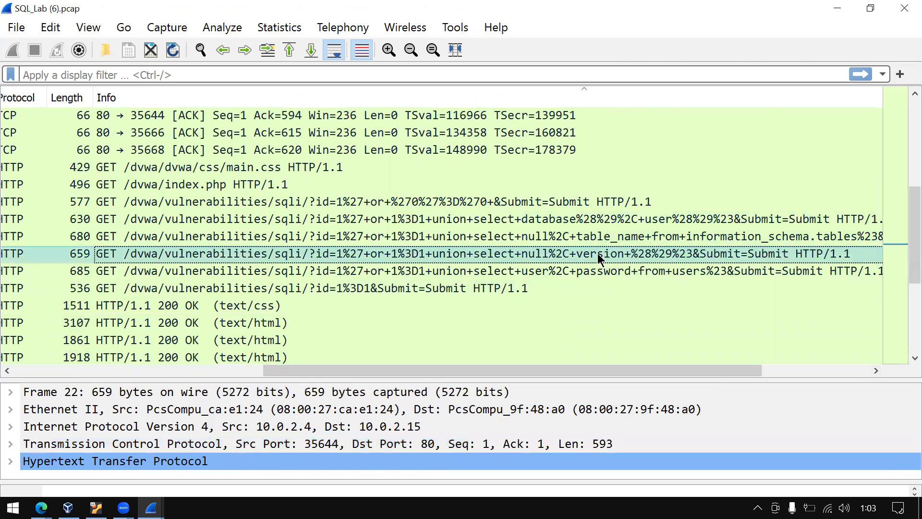
{"action": "right_click", "coordinate": [597, 253]}
{"action": "mouse_move", "coordinate": [615, 244]}
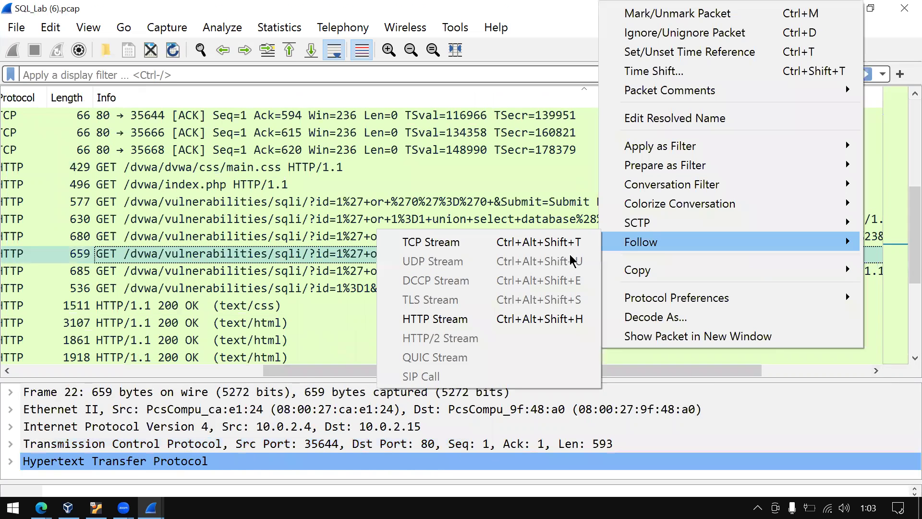
{"action": "left_click", "coordinate": [555, 318]}
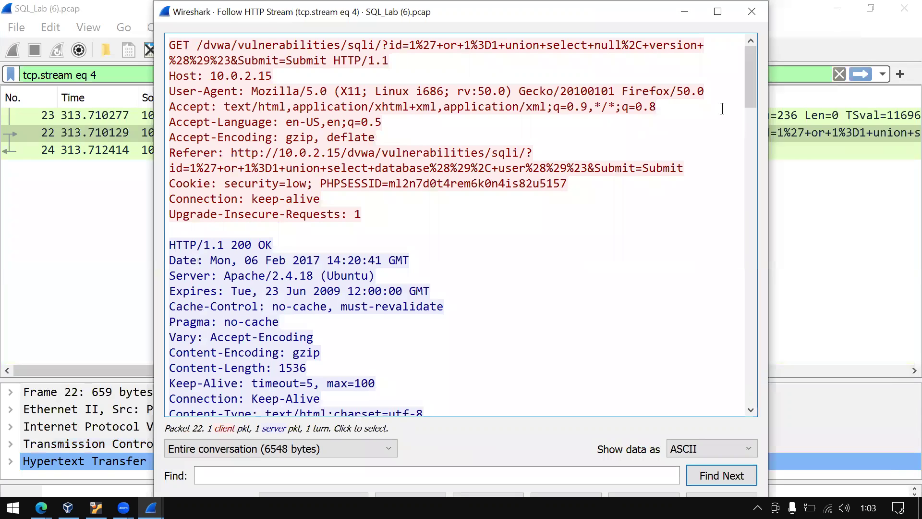
- Find the last version () result in the HTTP response and copy its Surname value, 5.7.12-0ubuntu1.1
{"action": "scroll", "coordinate": [753, 108], "scroll_direction": "down", "scroll_amount": 2}
{"action": "scroll", "coordinate": [753, 163], "scroll_direction": "down", "scroll_amount": 15}
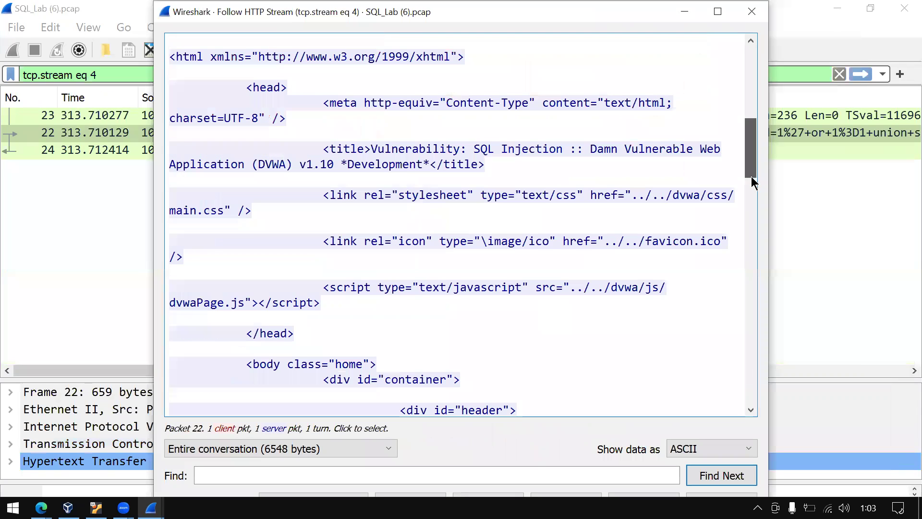
{"action": "left_click", "coordinate": [750, 262]}
{"action": "left_click_drag", "start_coordinate": [748, 258], "coordinate": [755, 321]}
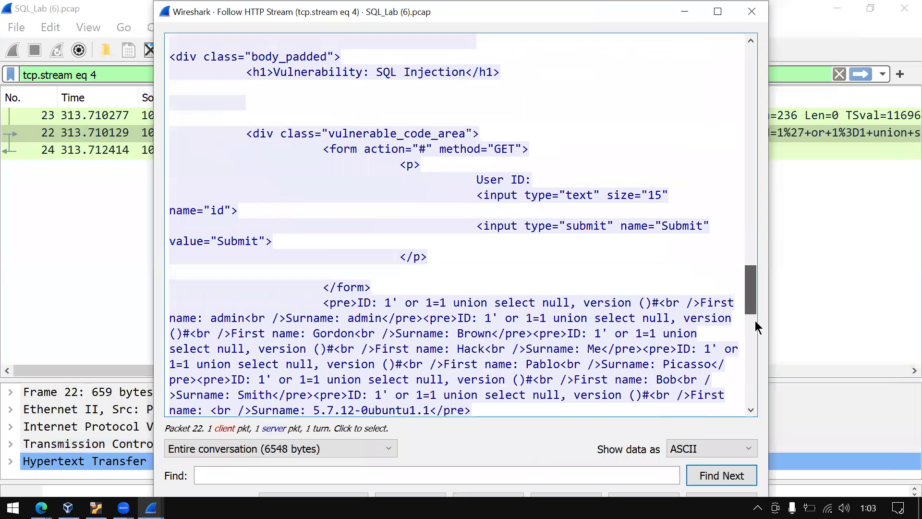
{"action": "scroll", "coordinate": [755, 320], "scroll_direction": "down", "scroll_amount": 1}
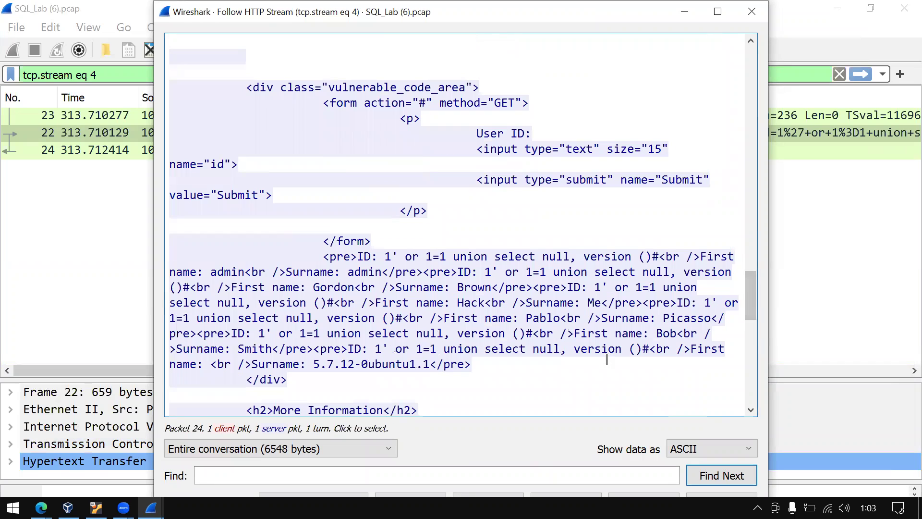
{"action": "left_click_drag", "start_coordinate": [346, 349], "coordinate": [641, 352]}
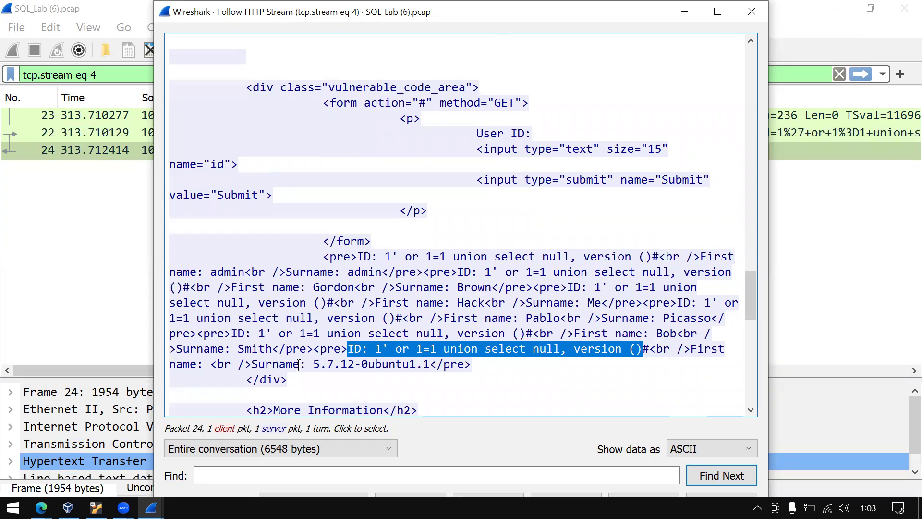
{"action": "left_click_drag", "start_coordinate": [316, 364], "coordinate": [429, 366]}
{"action": "right_click", "coordinate": [414, 364]}
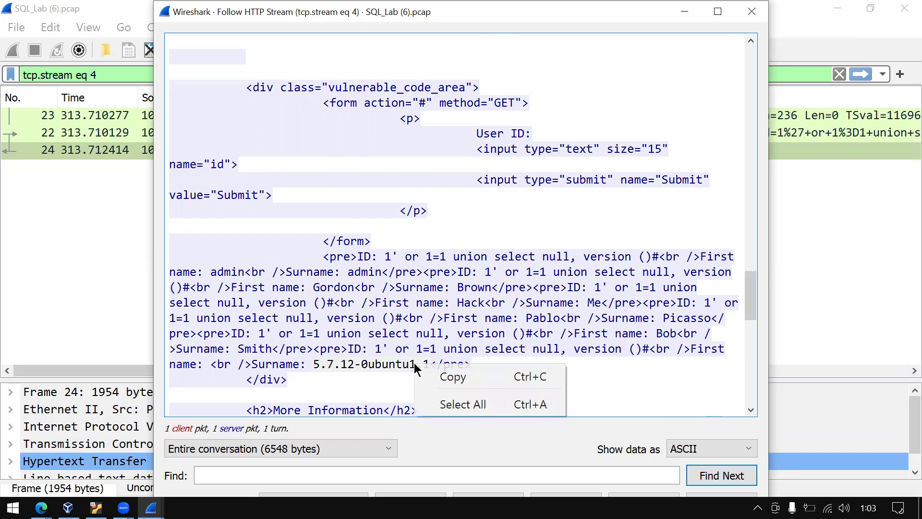
{"action": "left_click", "coordinate": [438, 374]}
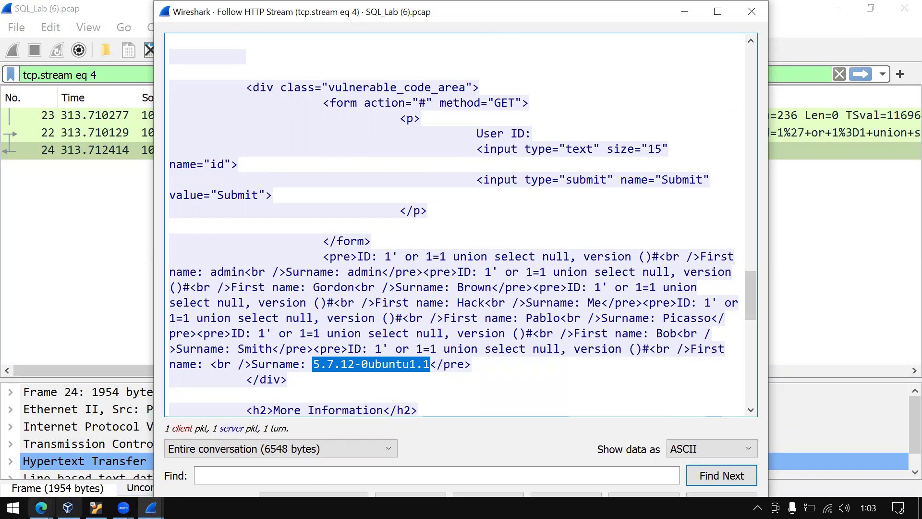
- Switch back to the challenge page in Edge, submit 5.7.12-0ubuntu1.1 as the SQL_Lab.pcap 3 flag, and close the challenge
{"action": "left_click", "coordinate": [41, 508]}
{"action": "left_click", "coordinate": [187, 476]}
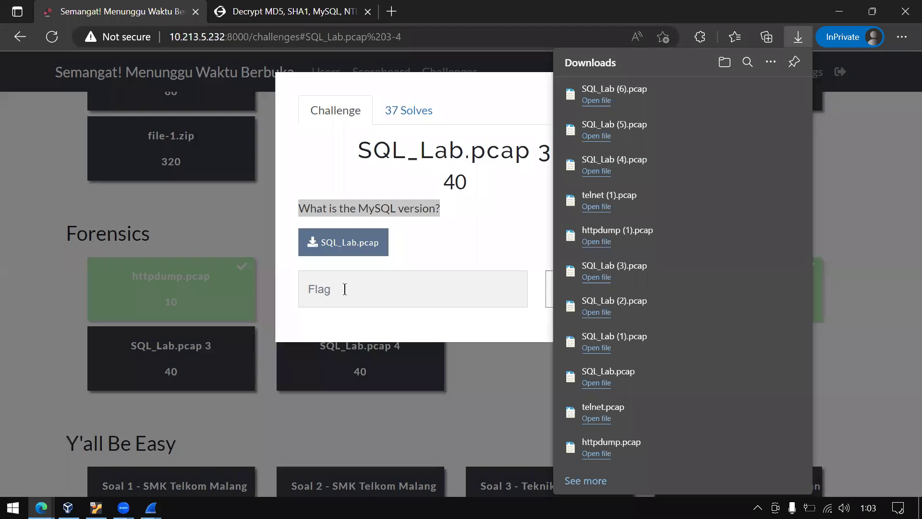
{"action": "right_click", "coordinate": [352, 285]}
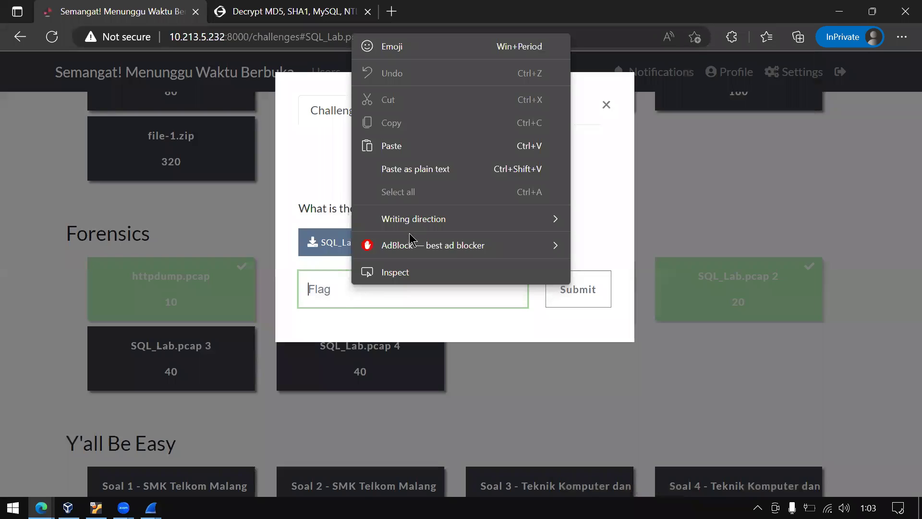
{"action": "left_click", "coordinate": [423, 173]}
{"action": "left_click", "coordinate": [571, 288]}
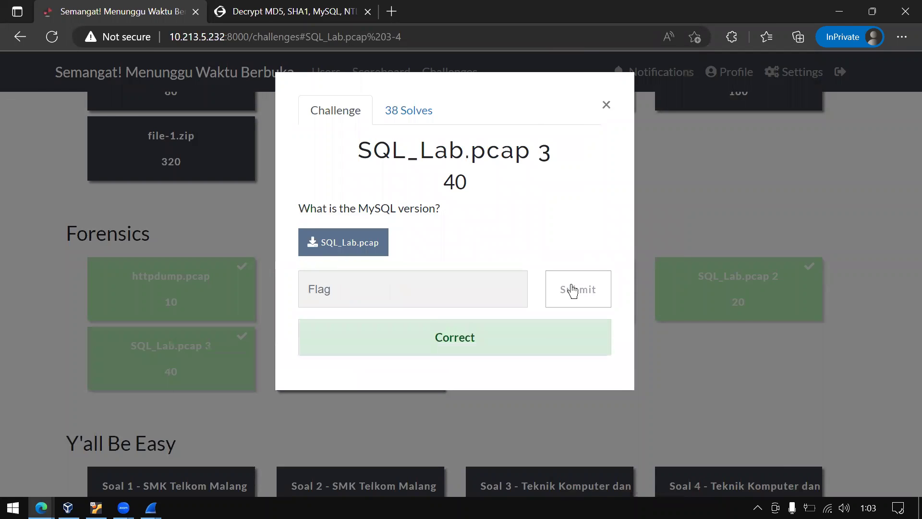
{"action": "left_click", "coordinate": [606, 104]}
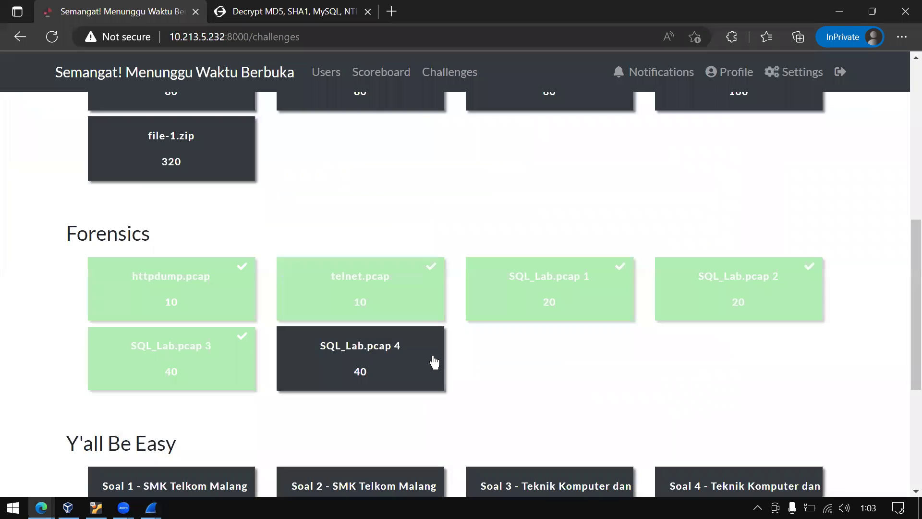
- Open the SQL_Lab.pcap 4 challenge, read its question, and download its capture file and open it in Wireshark
{"action": "left_click", "coordinate": [434, 361]}
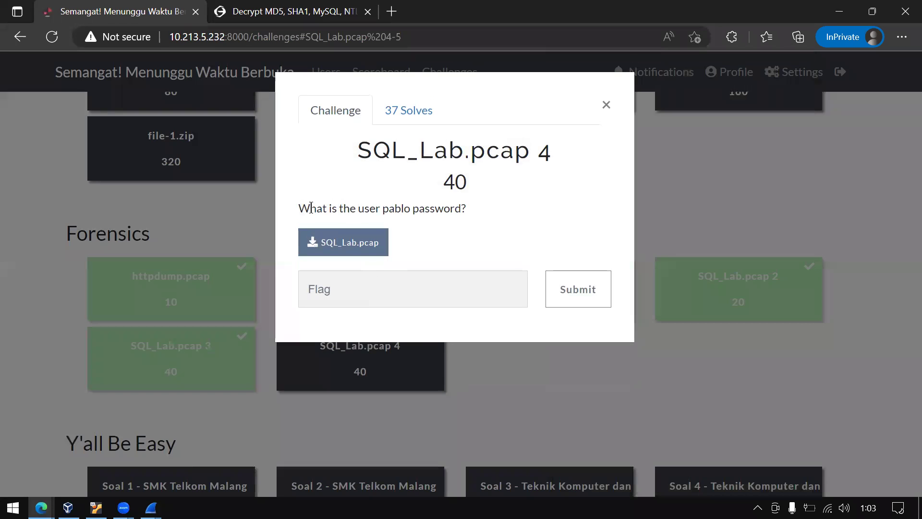
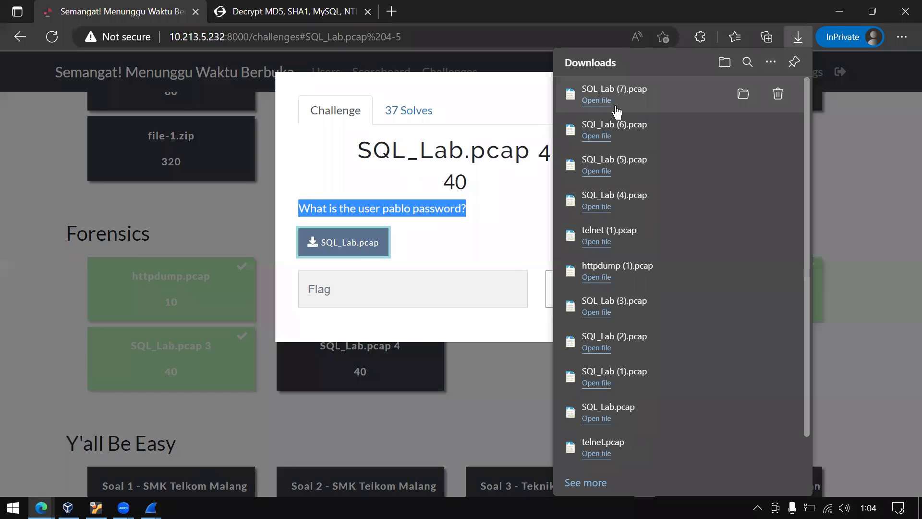
{"action": "left_click", "coordinate": [608, 106]}
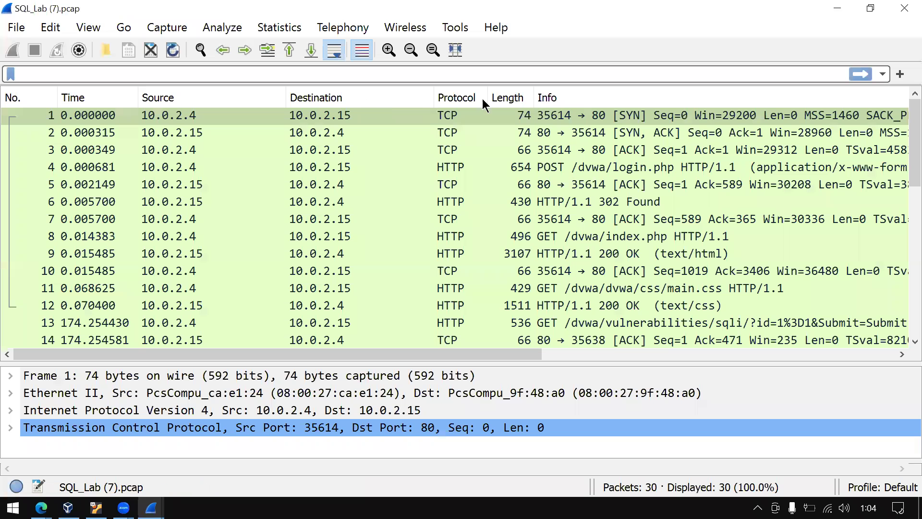
- Sort the new capture's packets by Info and follow the HTTP stream of the union select user, password from users request
{"action": "left_click", "coordinate": [605, 96]}
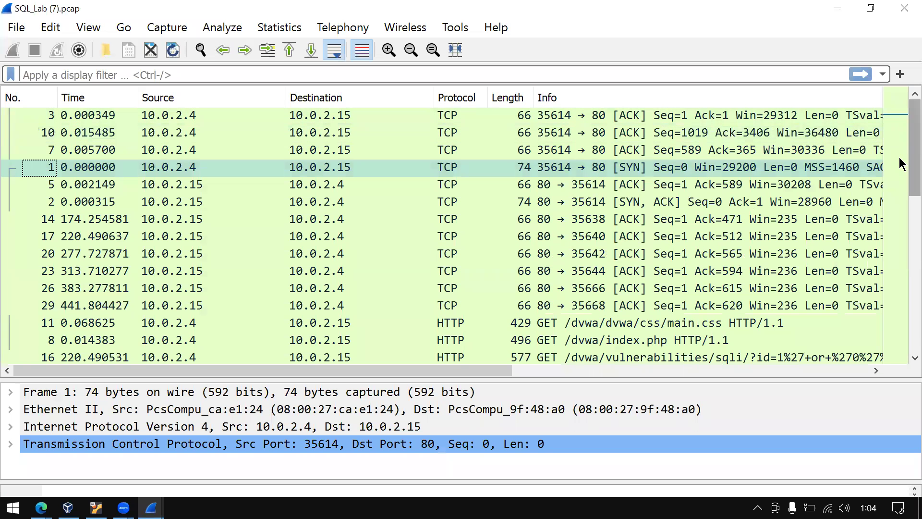
{"action": "scroll", "coordinate": [897, 183], "scroll_direction": "down", "scroll_amount": 3}
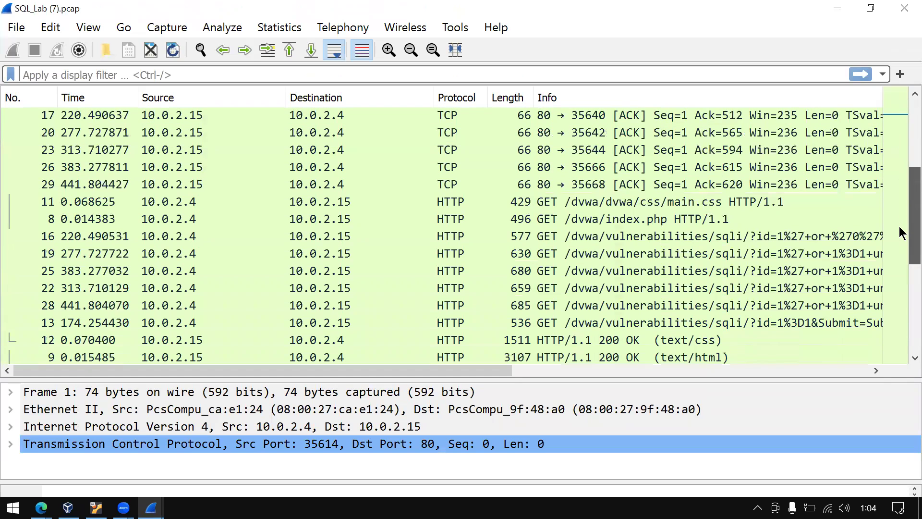
{"action": "left_click", "coordinate": [878, 367]}
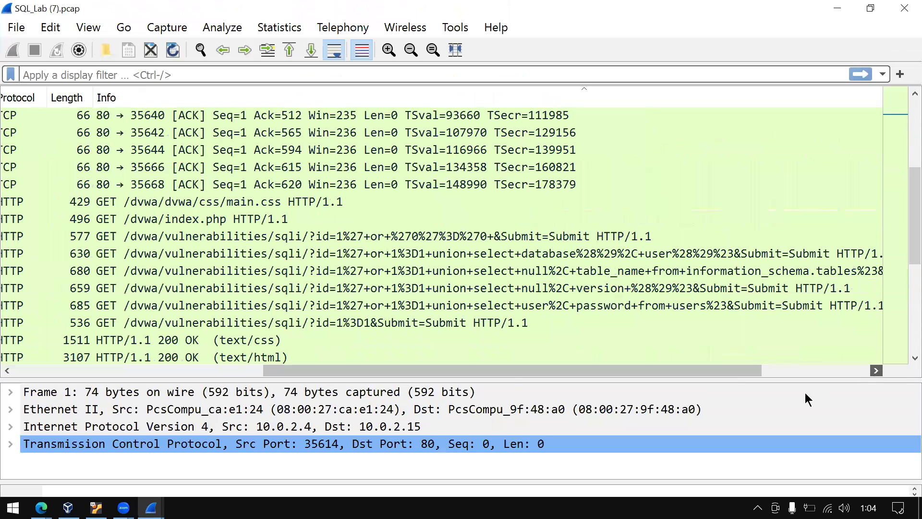
{"action": "right_click", "coordinate": [594, 307]}
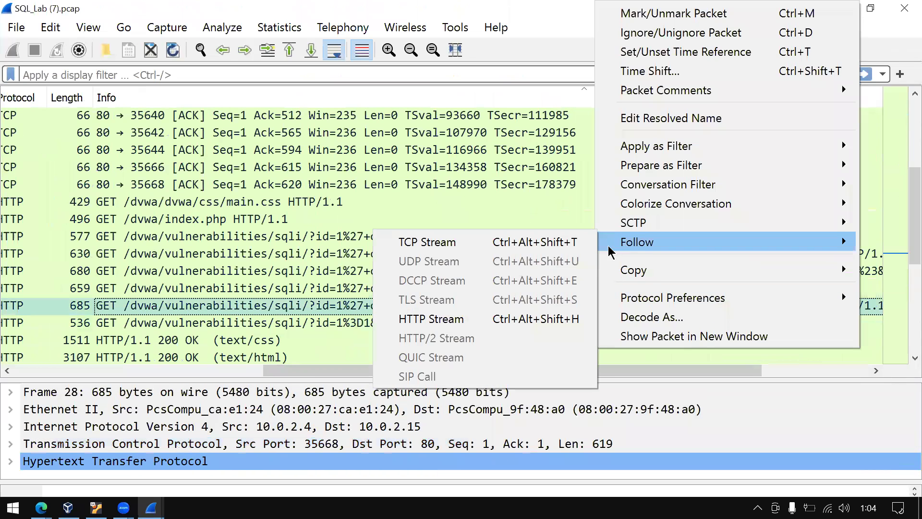
{"action": "mouse_move", "coordinate": [624, 245]}
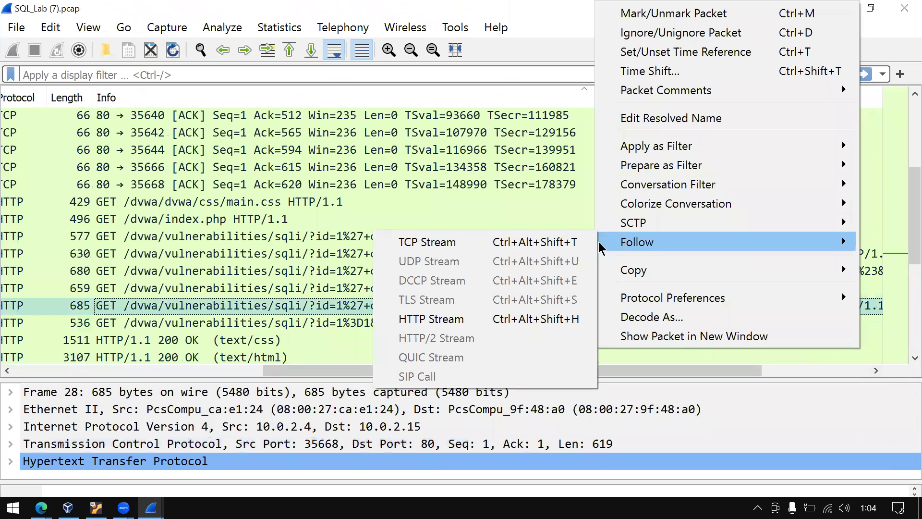
{"action": "left_click", "coordinate": [566, 314]}
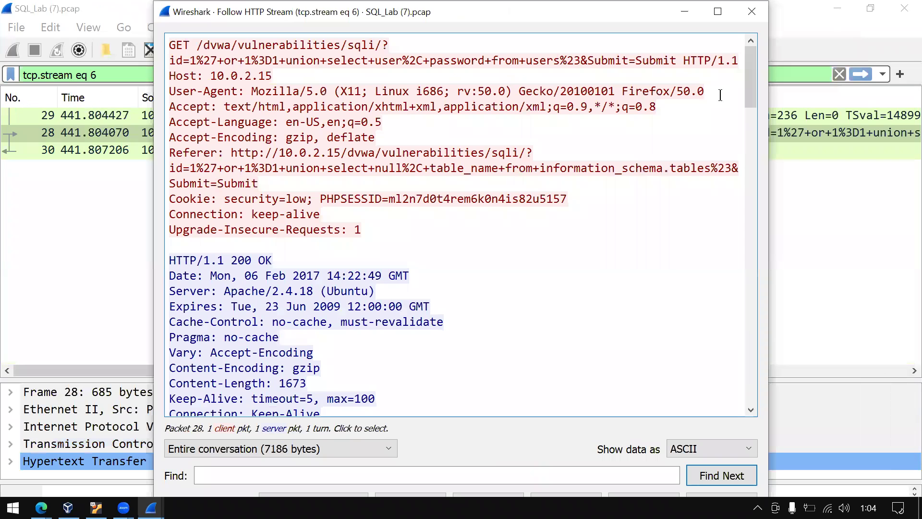
- Find the user pablo's entry in the HTTP response's user, password results and copy the password hash from its Surname value
{"action": "left_click_drag", "start_coordinate": [752, 108], "coordinate": [753, 127]}
{"action": "left_click_drag", "start_coordinate": [753, 169], "coordinate": [753, 238]}
{"action": "left_click", "coordinate": [753, 269]}
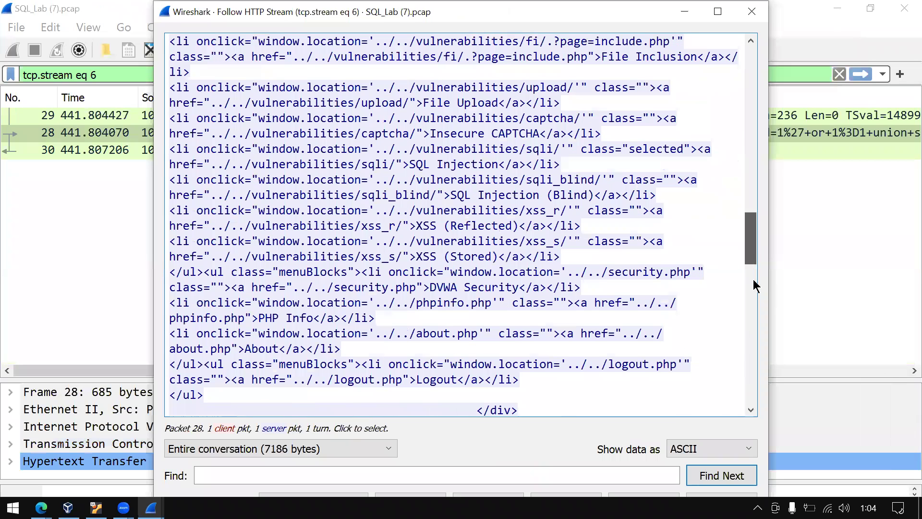
{"action": "left_click", "coordinate": [754, 320]}
{"action": "left_click_drag", "start_coordinate": [753, 321], "coordinate": [754, 337]}
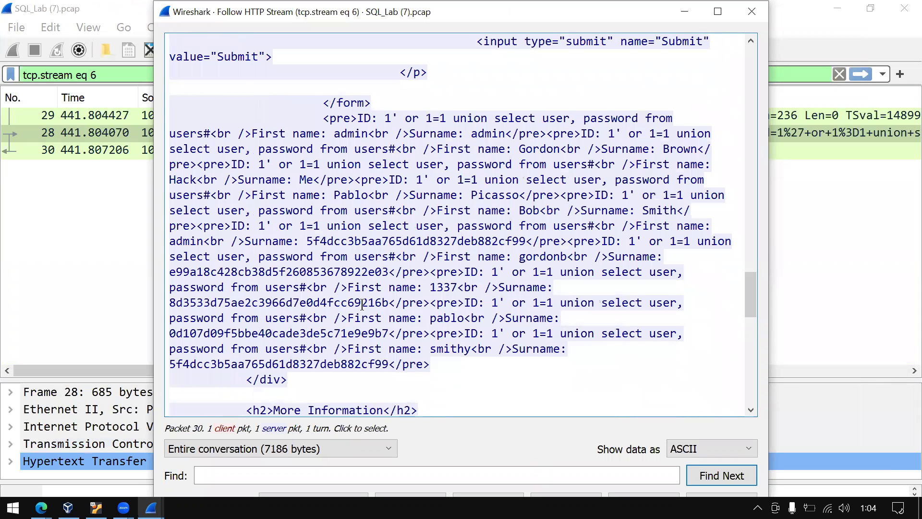
{"action": "left_click_drag", "start_coordinate": [467, 303], "coordinate": [302, 322]}
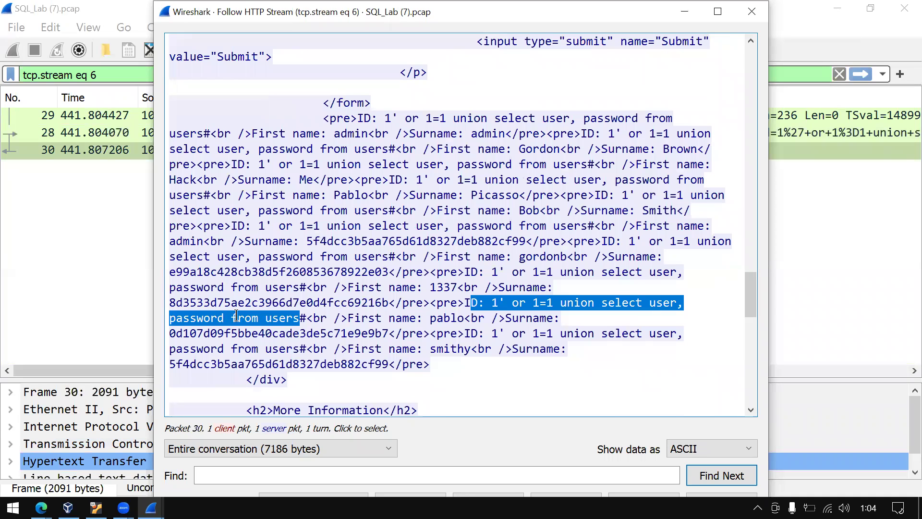
{"action": "double_click", "coordinate": [434, 317]}
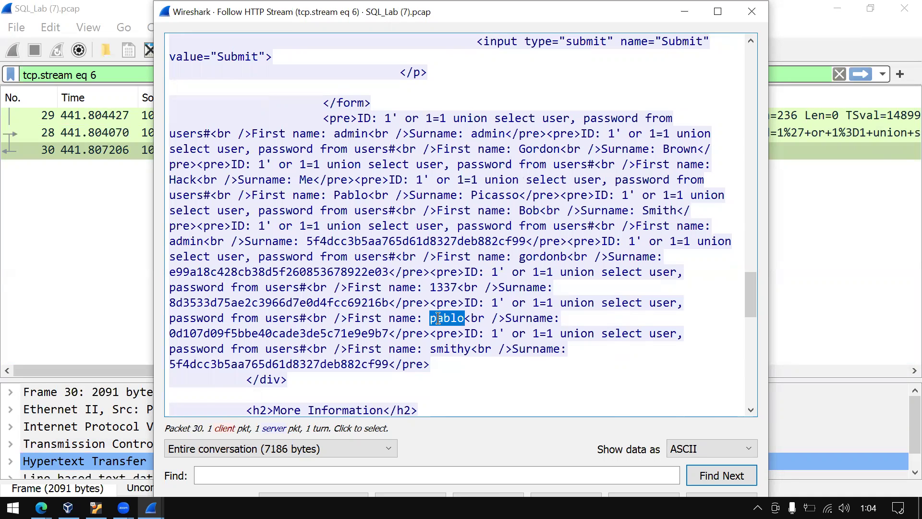
{"action": "left_click", "coordinate": [264, 333]}
{"action": "double_click", "coordinate": [263, 333]}
{"action": "right_click", "coordinate": [264, 336]}
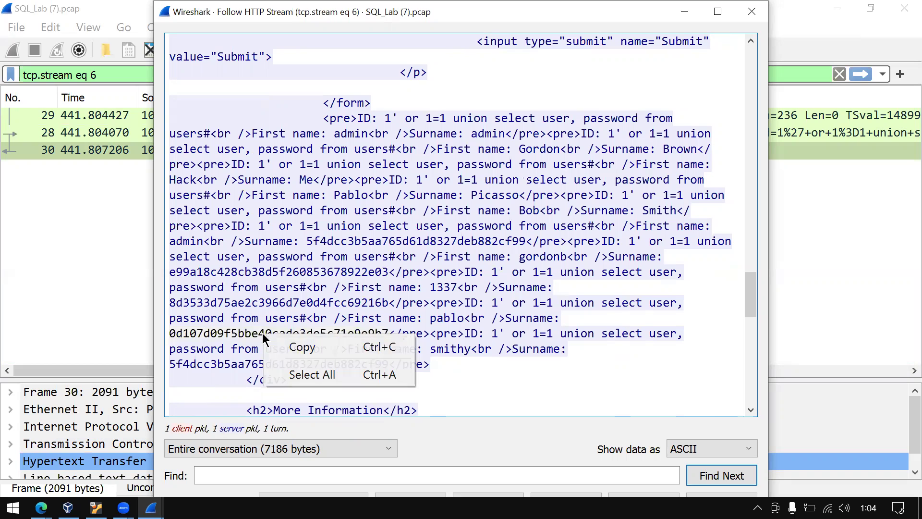
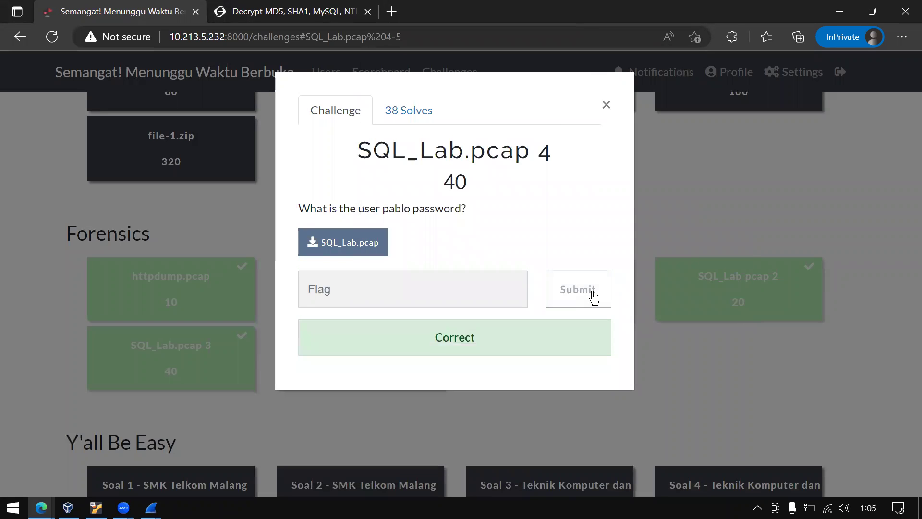
- Close the solved SQL_Lab.pcap 4 challenge
{"action": "left_click", "coordinate": [605, 105]}
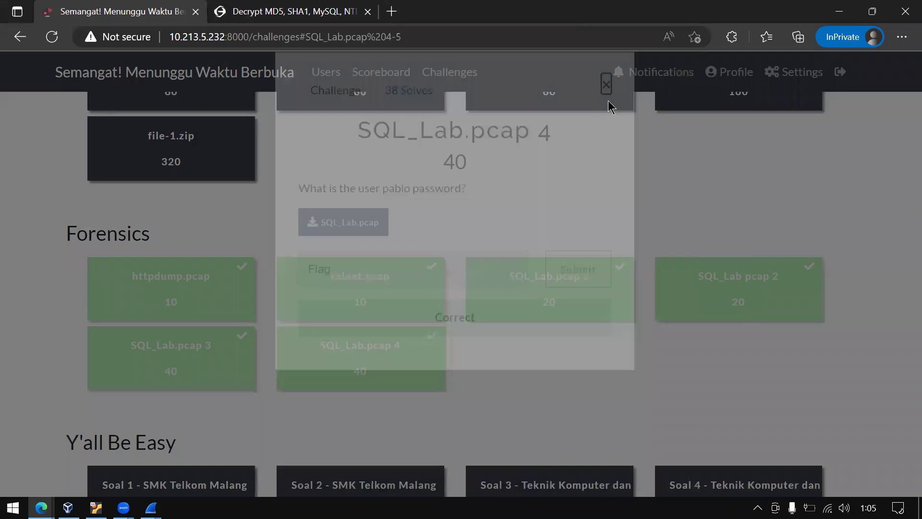